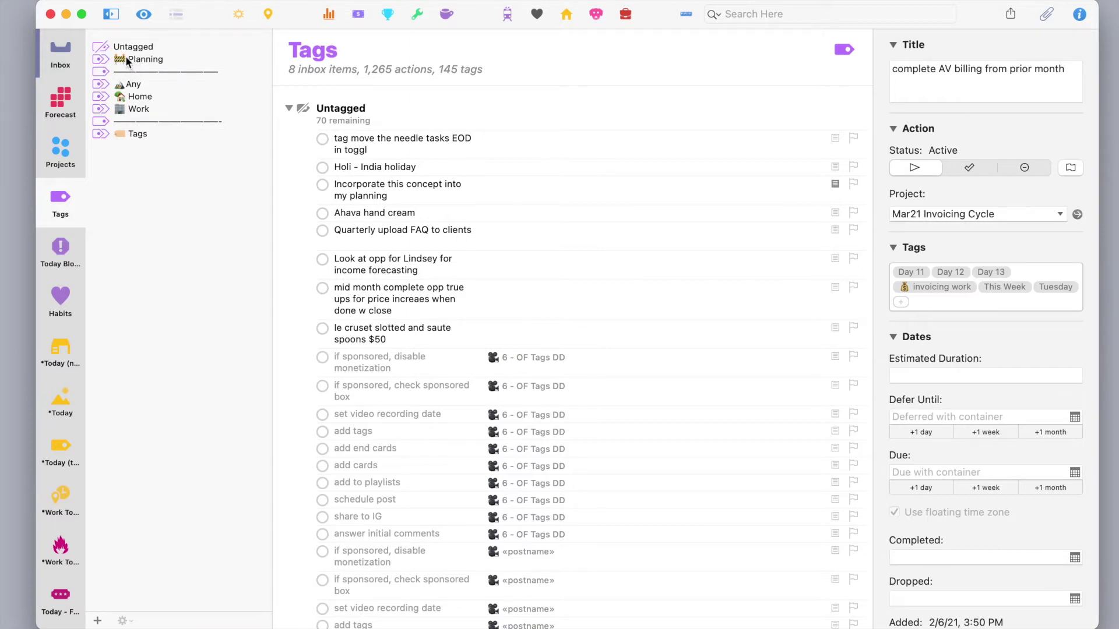
# Step: Look over the subtags inside the Tags, Work and Any groups, collapsing each group after viewing it
pyautogui.click(101, 137)
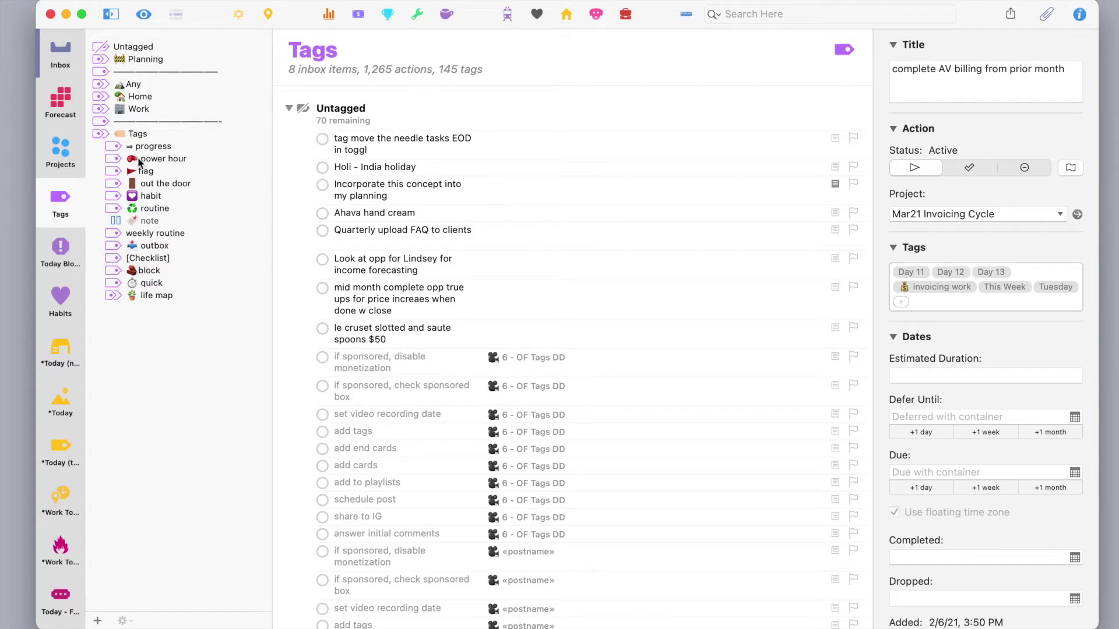
pyautogui.click(96, 134)
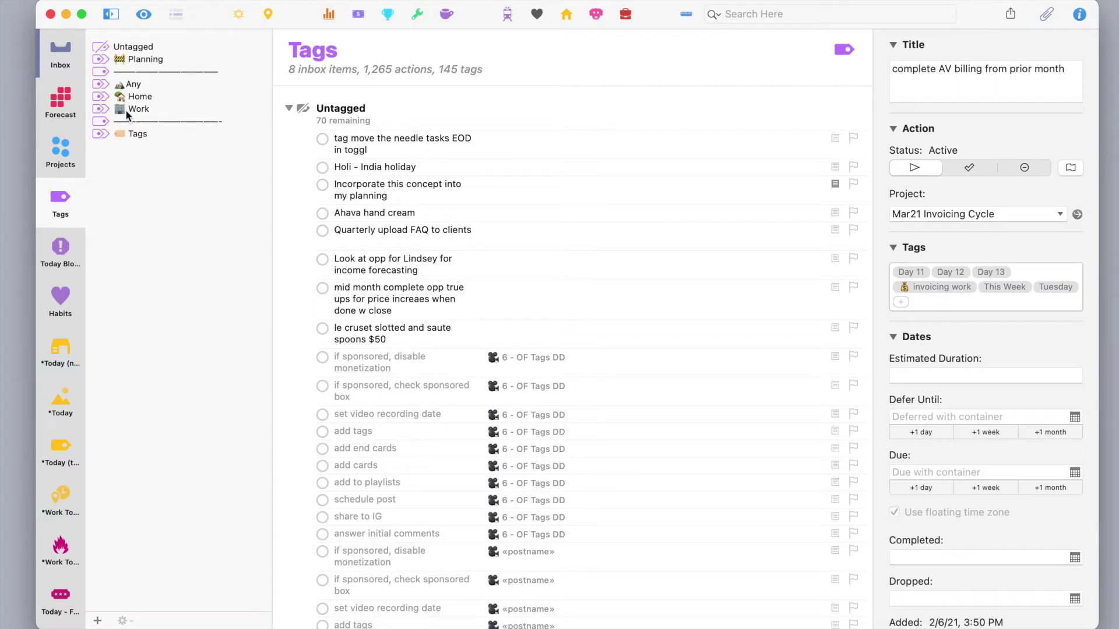
pyautogui.click(103, 110)
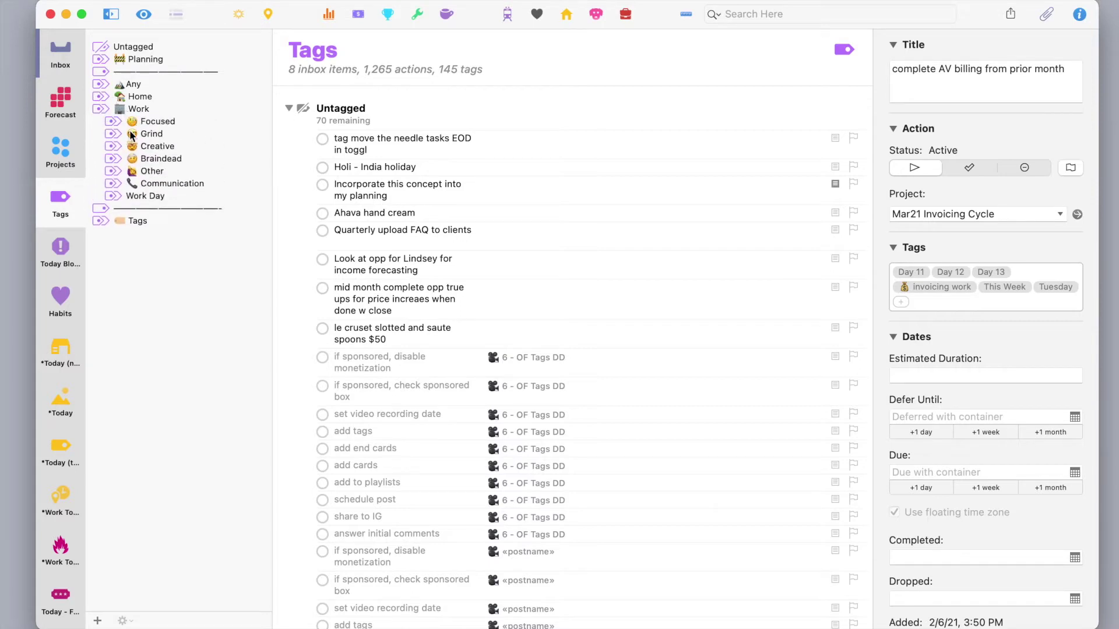
pyautogui.click(101, 108)
pyautogui.click(101, 85)
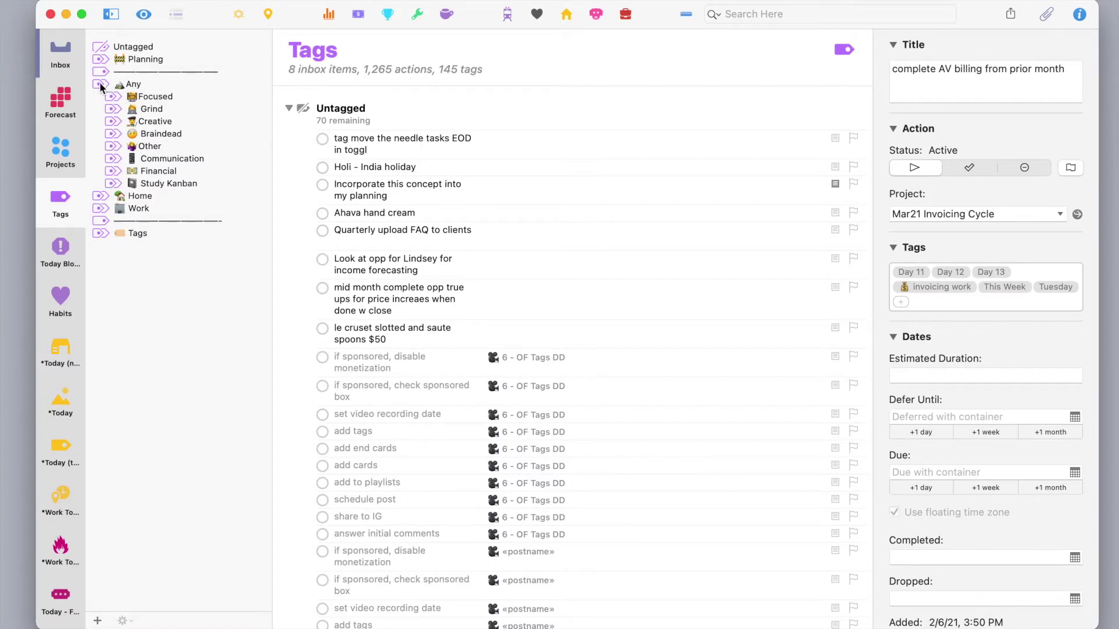
pyautogui.click(100, 84)
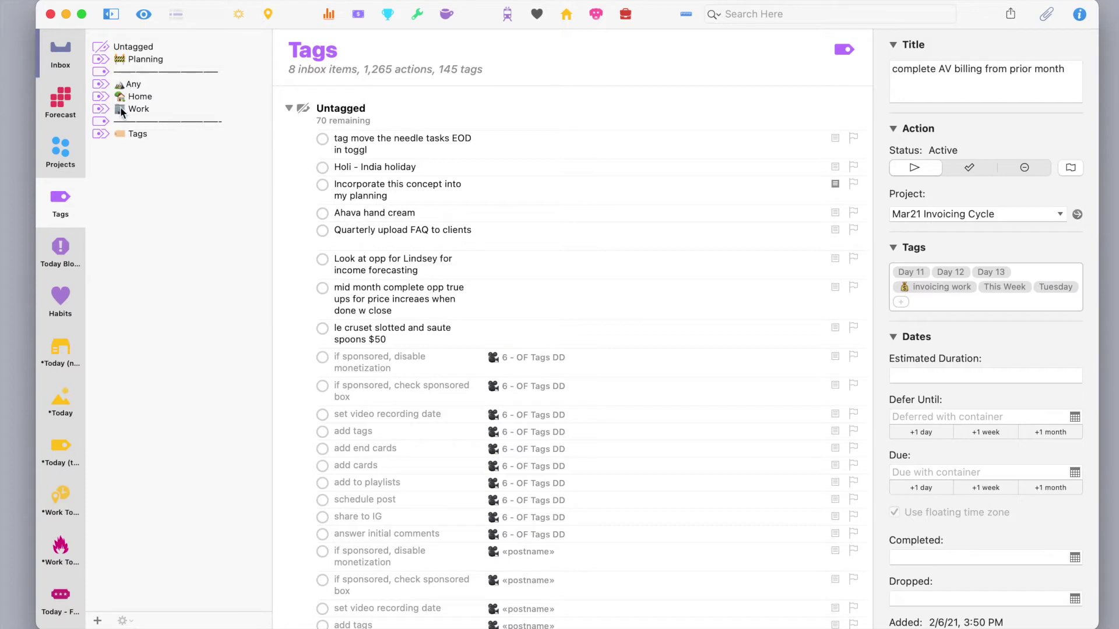
# Step: Open the Other group under Any and view the actions tagged film/shoot and photo edit
pyautogui.click(107, 82)
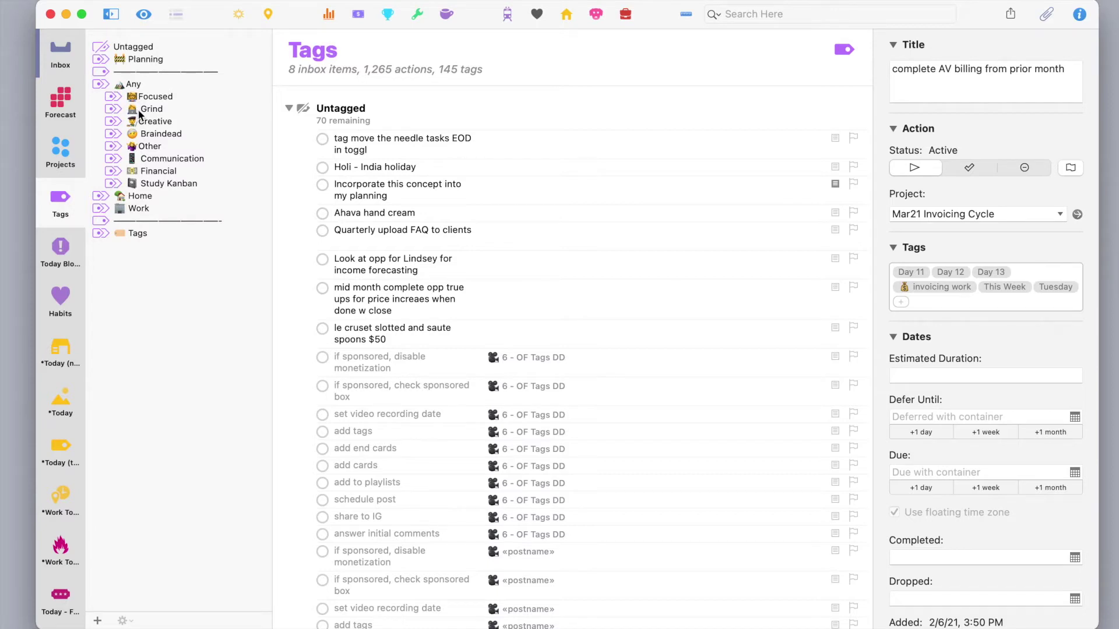
pyautogui.click(115, 151)
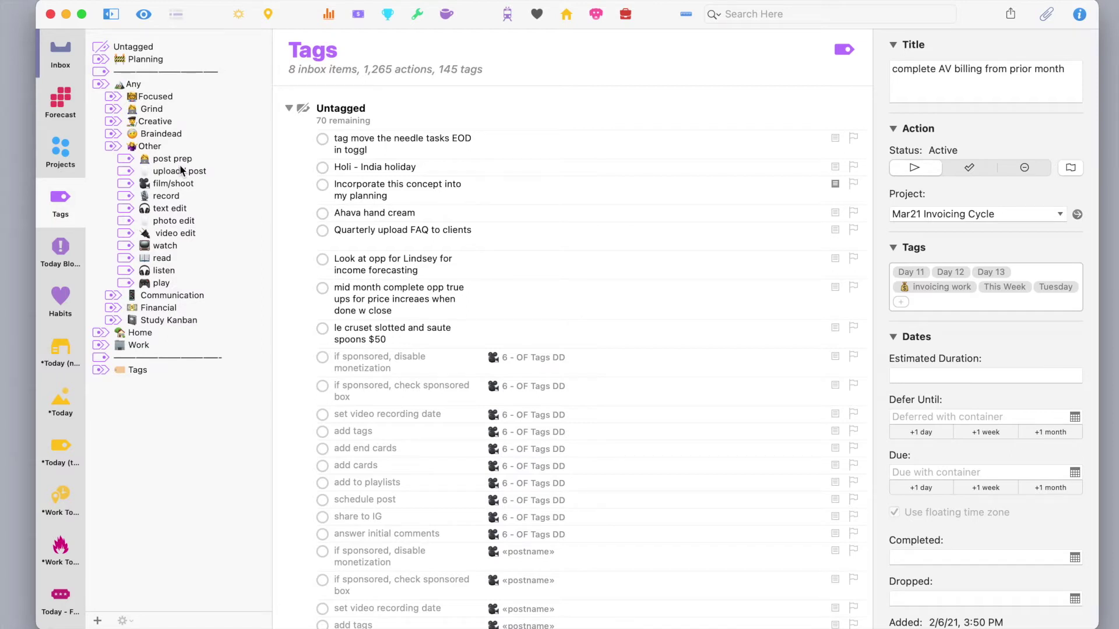
pyautogui.click(171, 184)
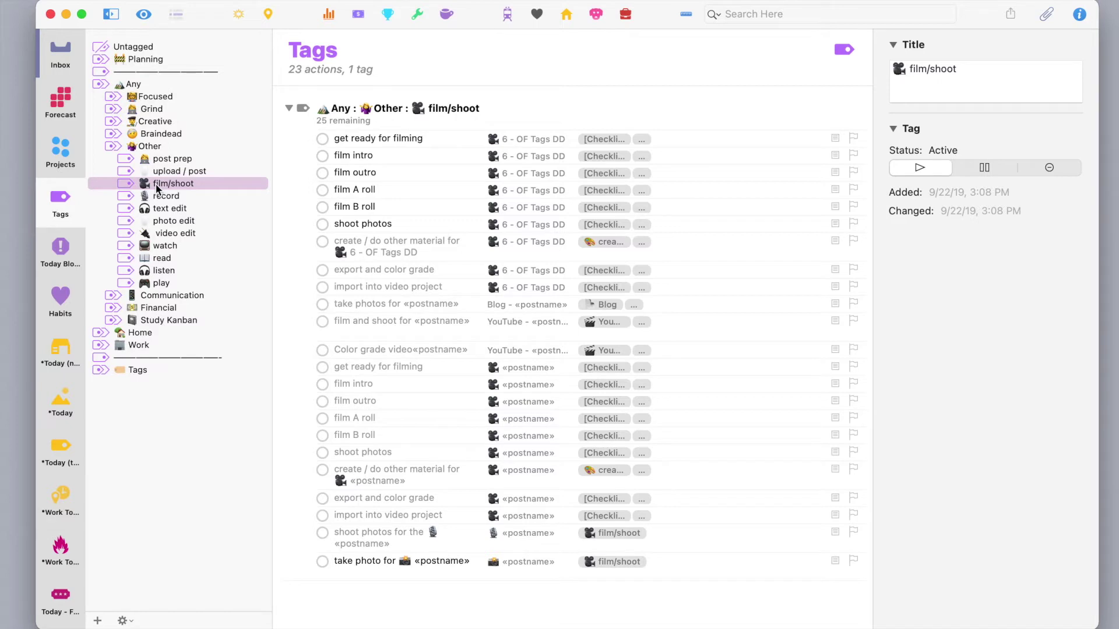
pyautogui.click(164, 224)
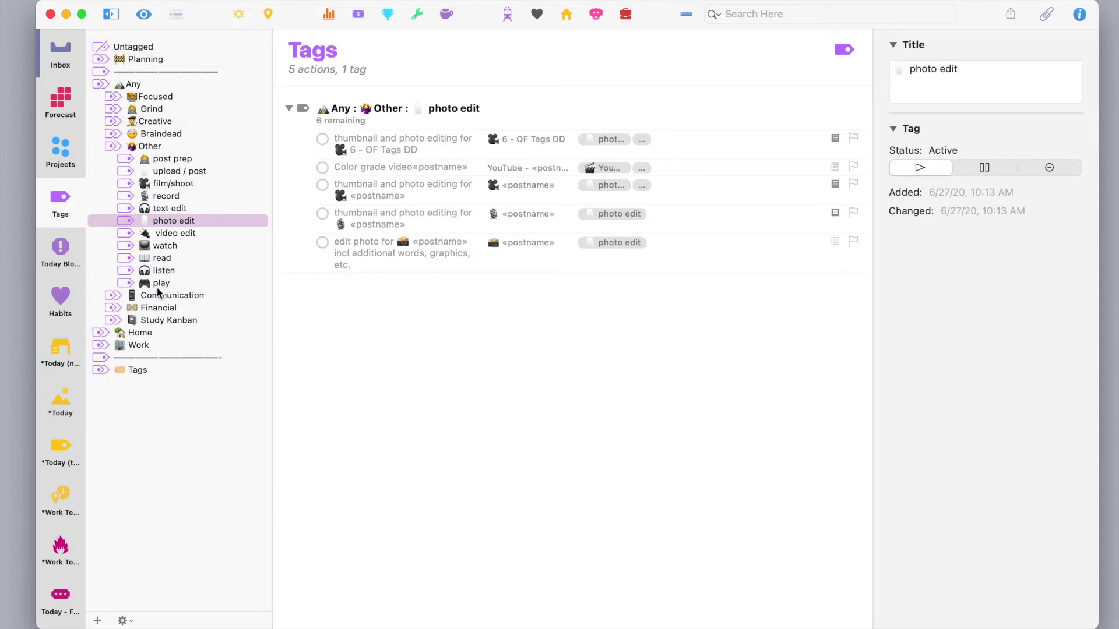
# Step: Review the Communication group's subtags, viewing the actions tagged call, social media and schedule/book
pyautogui.click(113, 159)
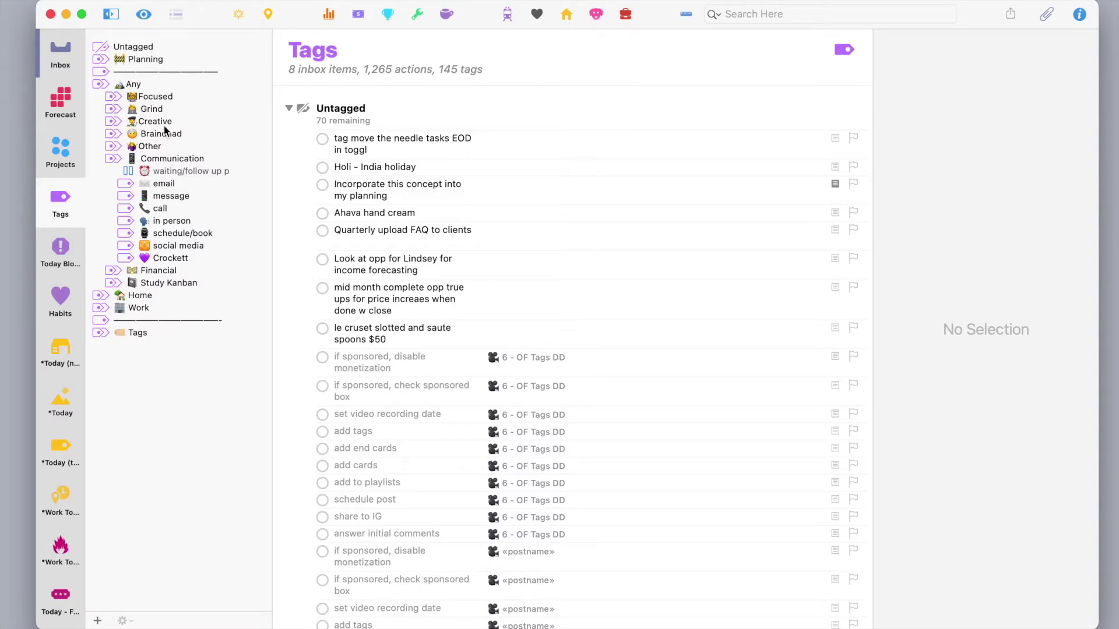
pyautogui.click(172, 210)
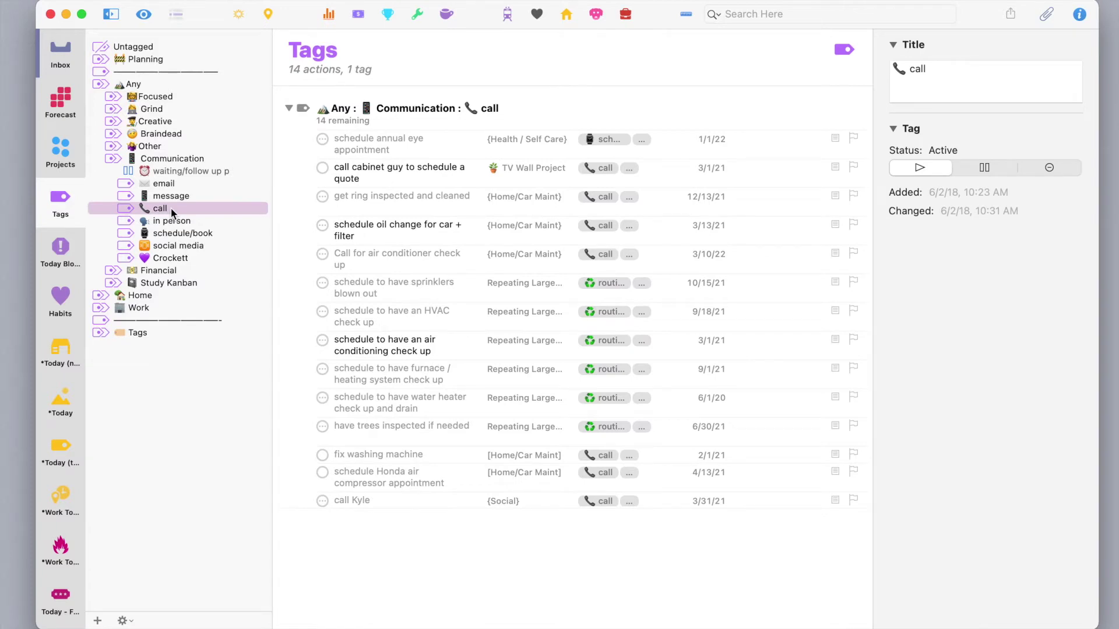
pyautogui.click(168, 247)
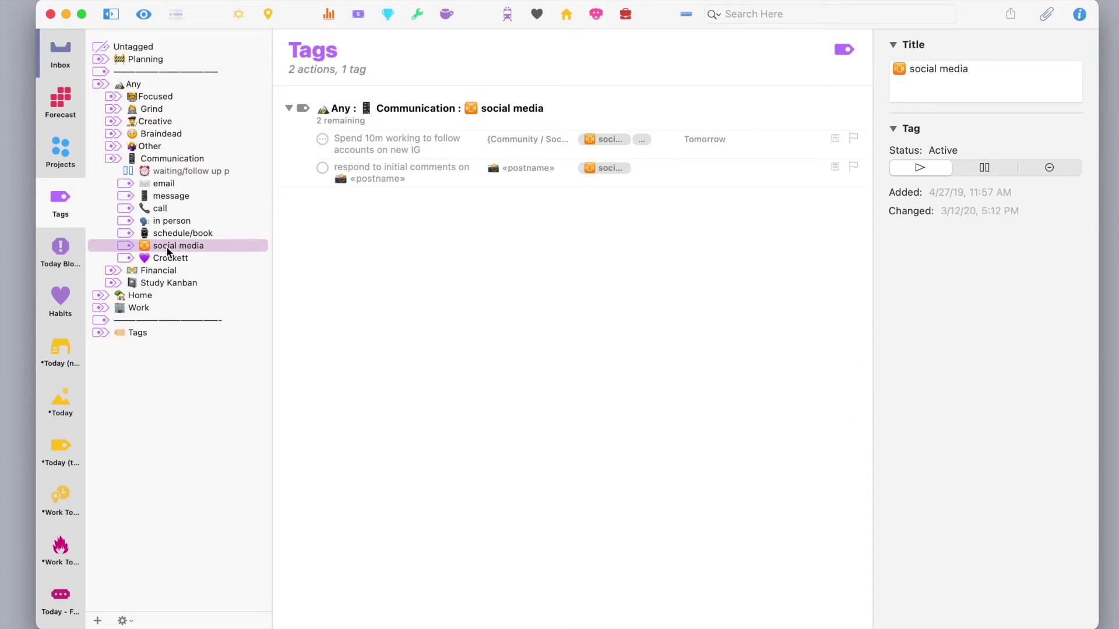
pyautogui.click(170, 234)
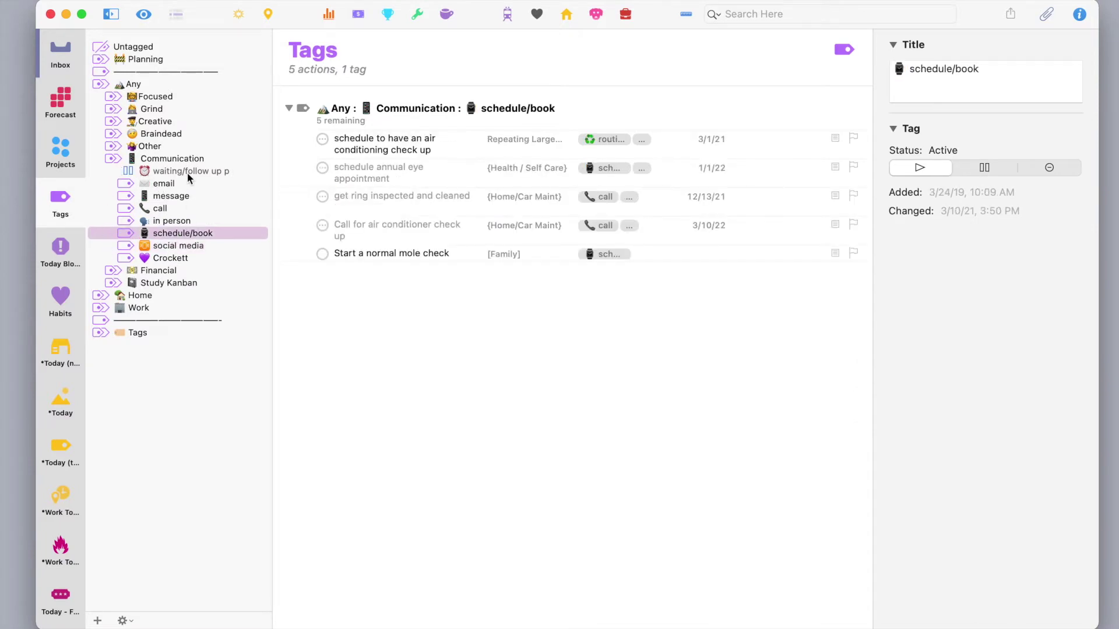
pyautogui.click(110, 159)
# Step: Expand the Financial group and inspect the errand tag's "buy paint supplies" and "MOMS: print tax return" actions
pyautogui.click(112, 172)
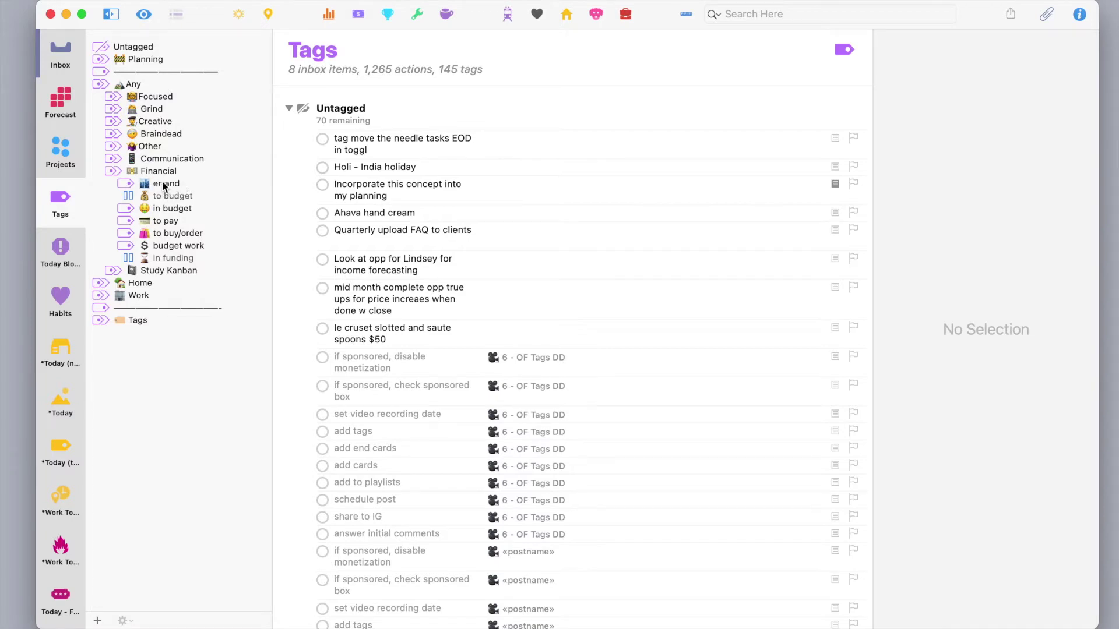
pyautogui.click(100, 84)
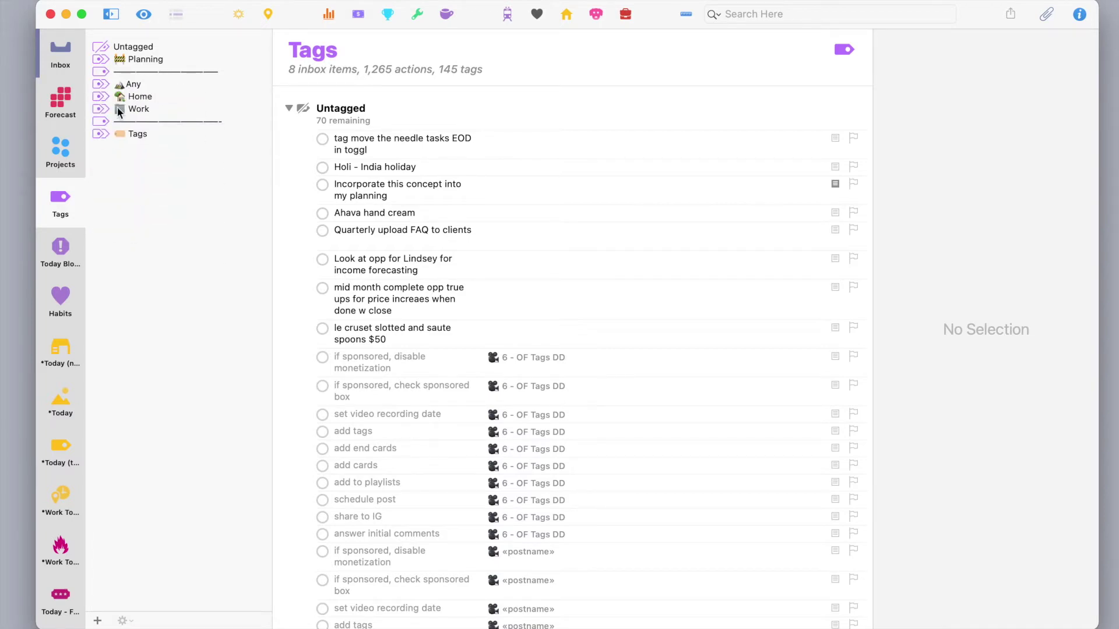
pyautogui.click(103, 84)
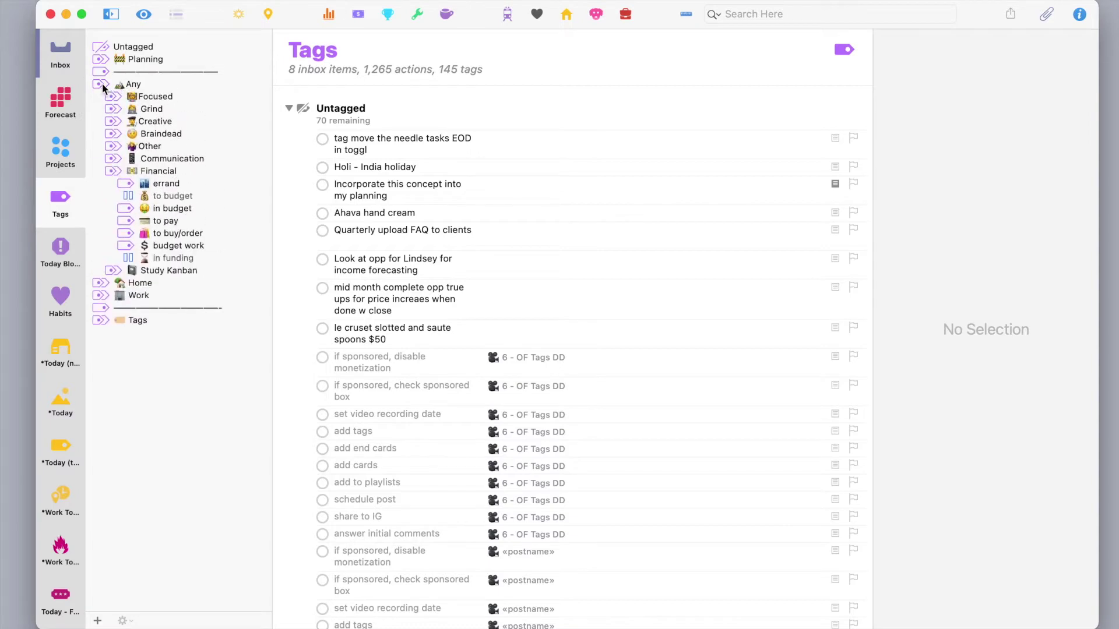
pyautogui.click(164, 183)
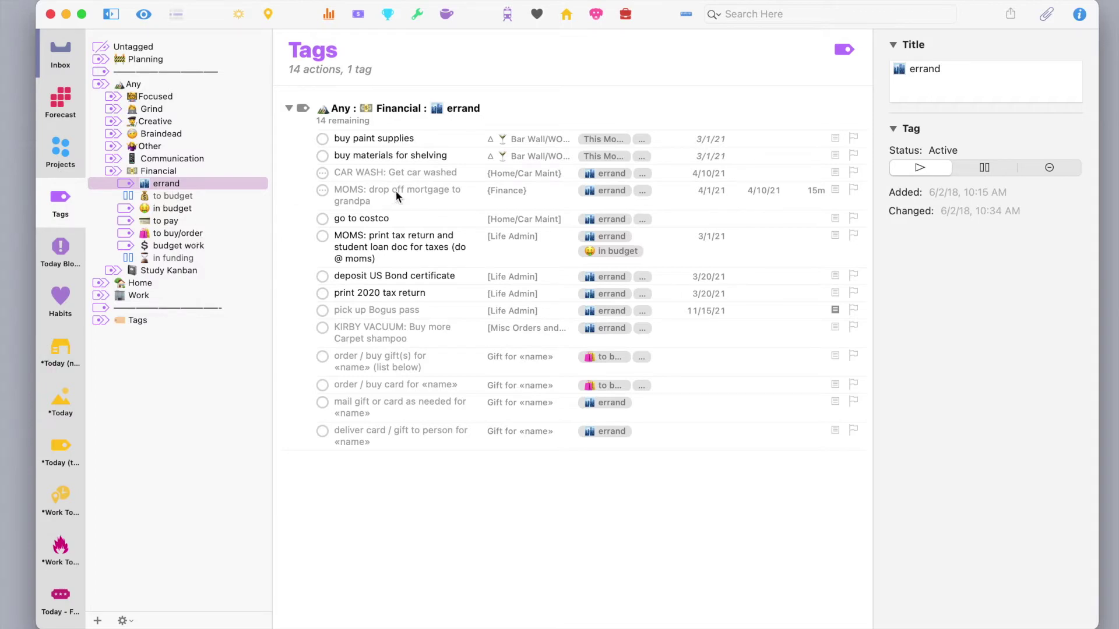
pyautogui.click(372, 143)
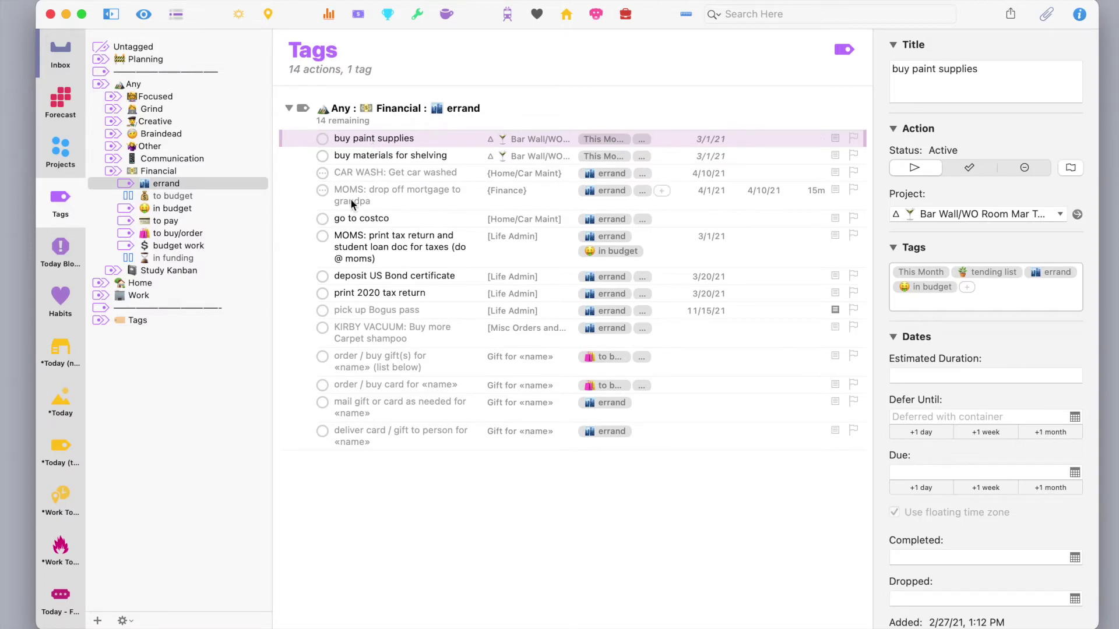
pyautogui.click(396, 254)
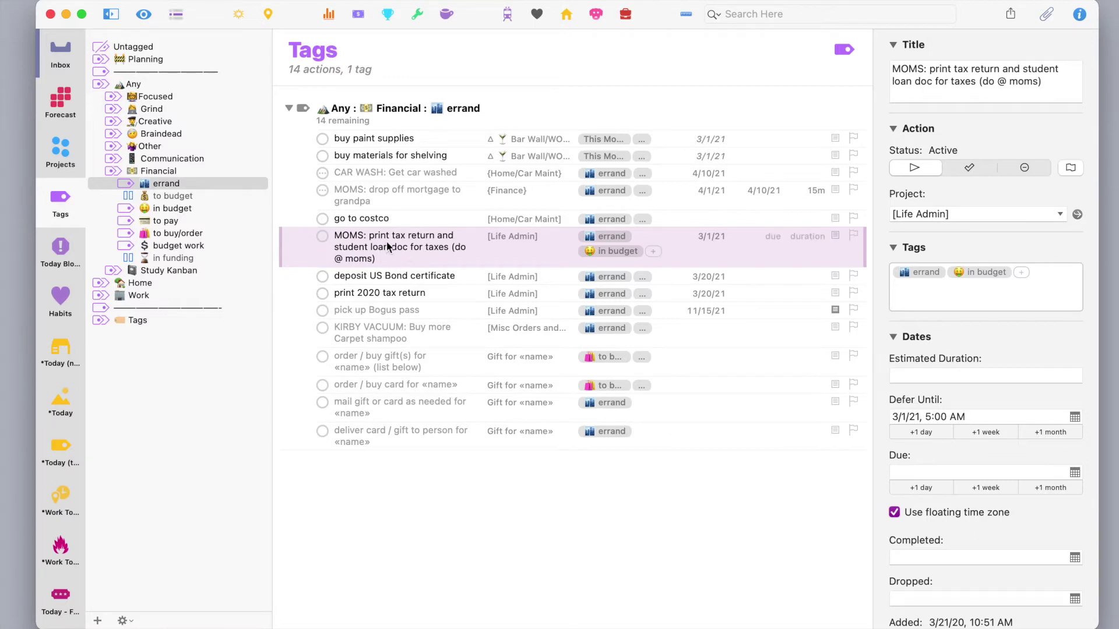
# Step: Collapse the Financial group and check which subtags sit under Study Kanban
pyautogui.click(114, 170)
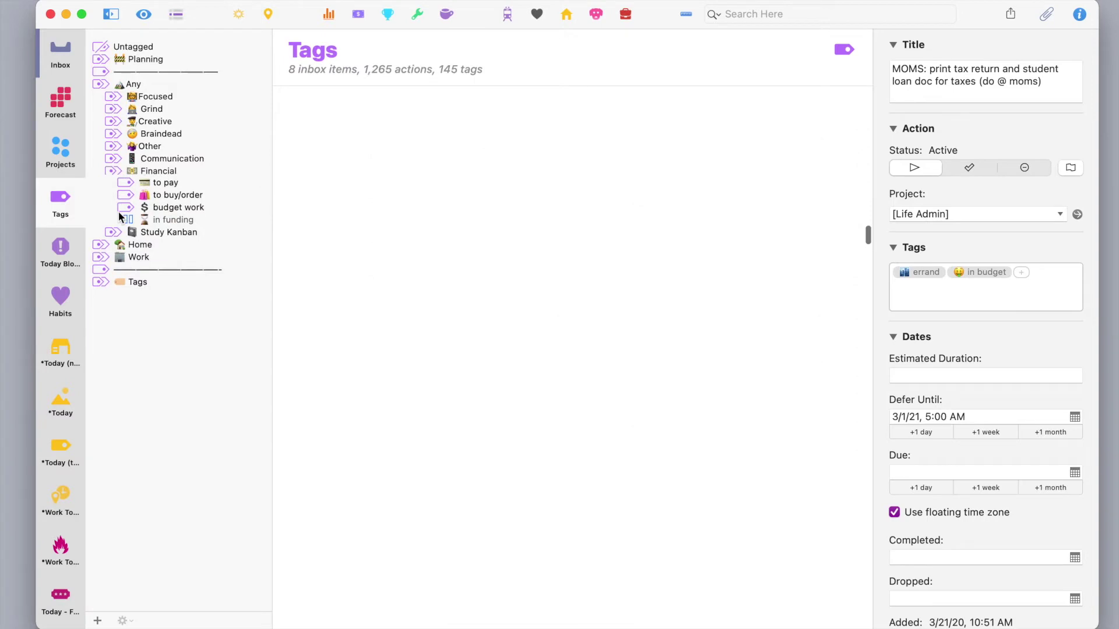
pyautogui.click(115, 182)
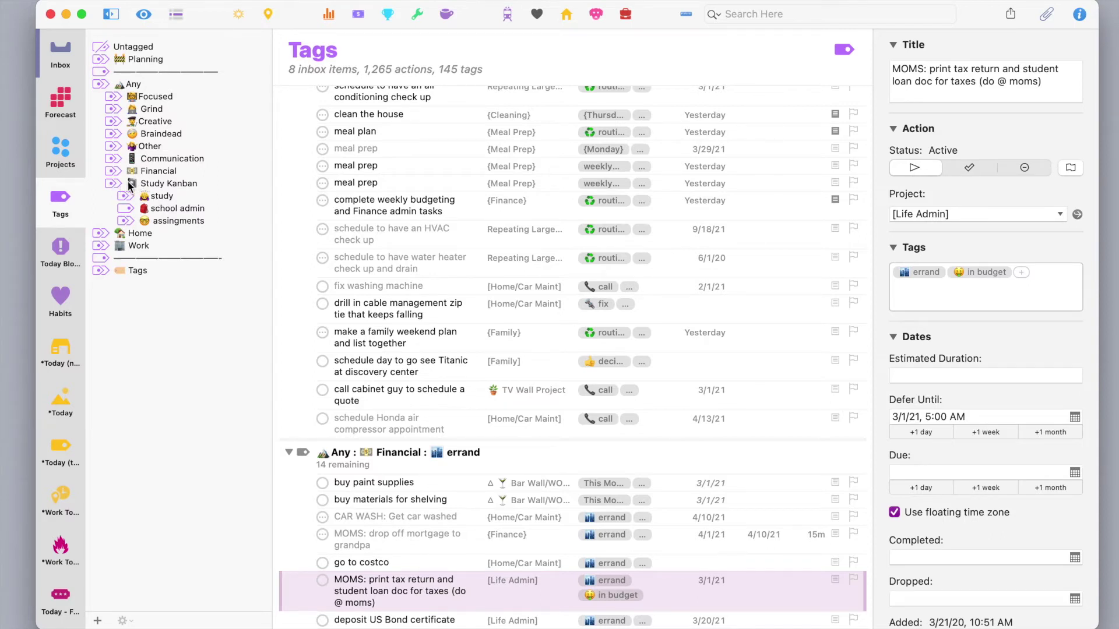
pyautogui.click(119, 185)
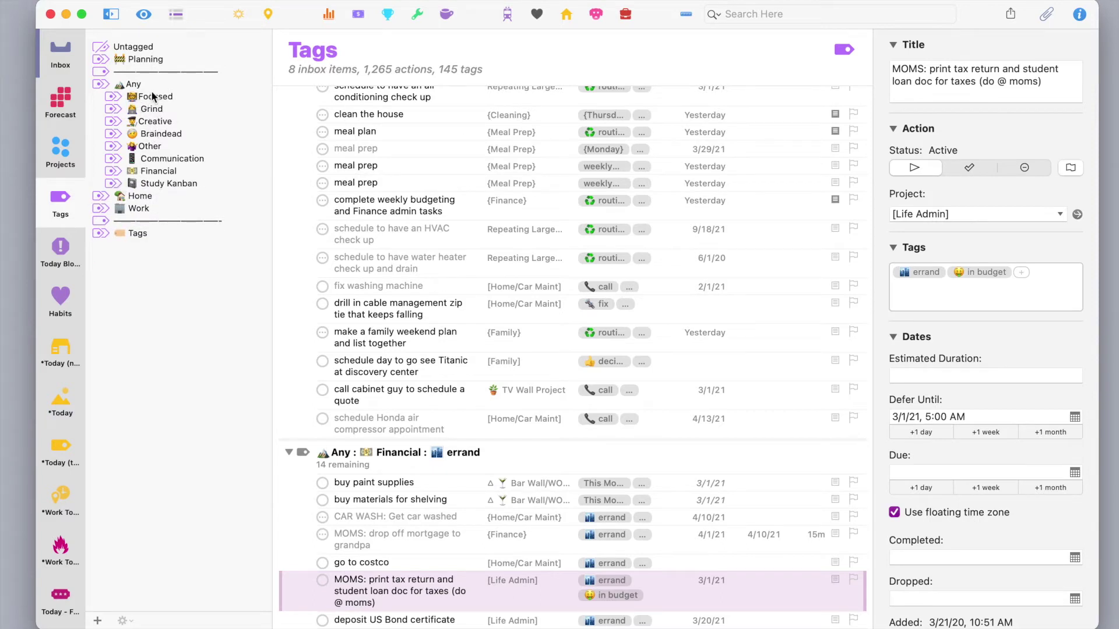
# Step: Review the actions under each Focused subtag, from decide/consider/think to plan out/get clarity, and under the Focused tag as a whole
pyautogui.click(113, 96)
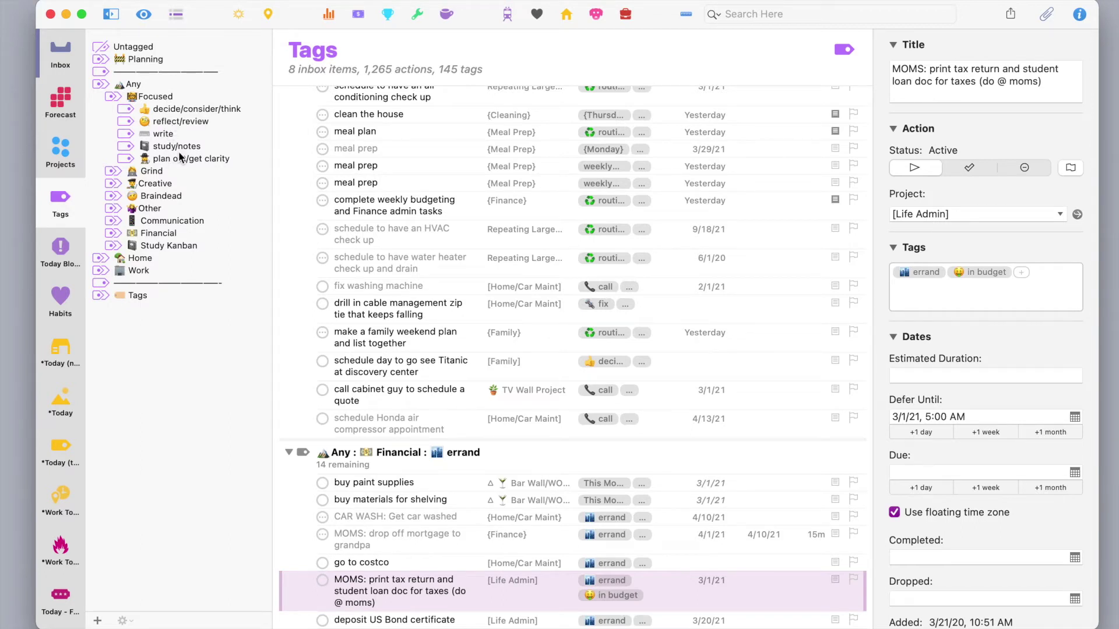
pyautogui.click(188, 111)
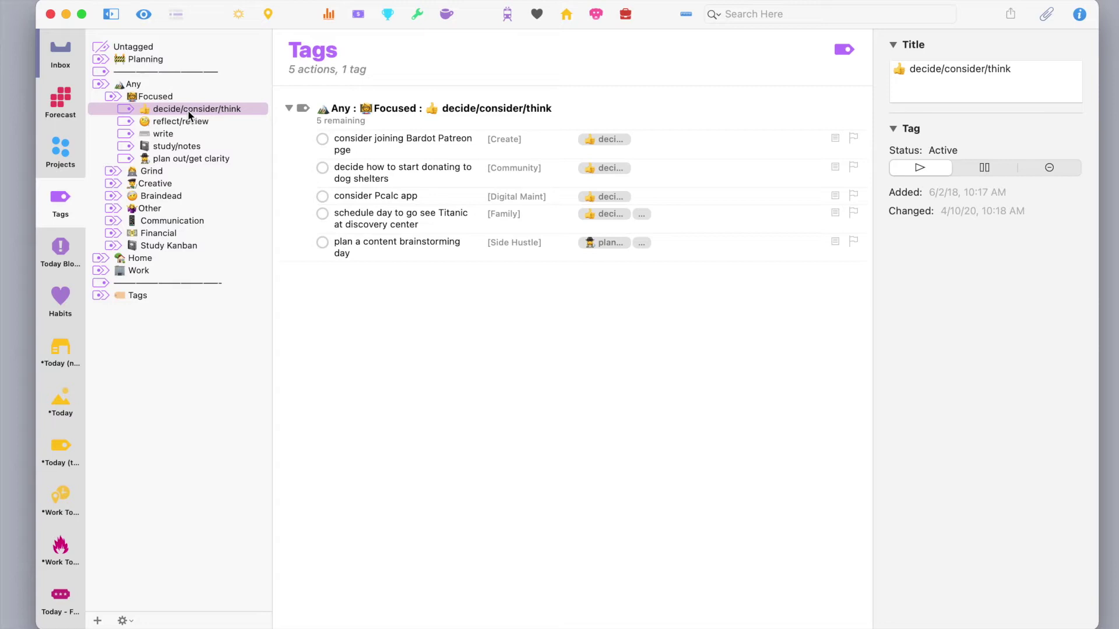
pyautogui.click(188, 124)
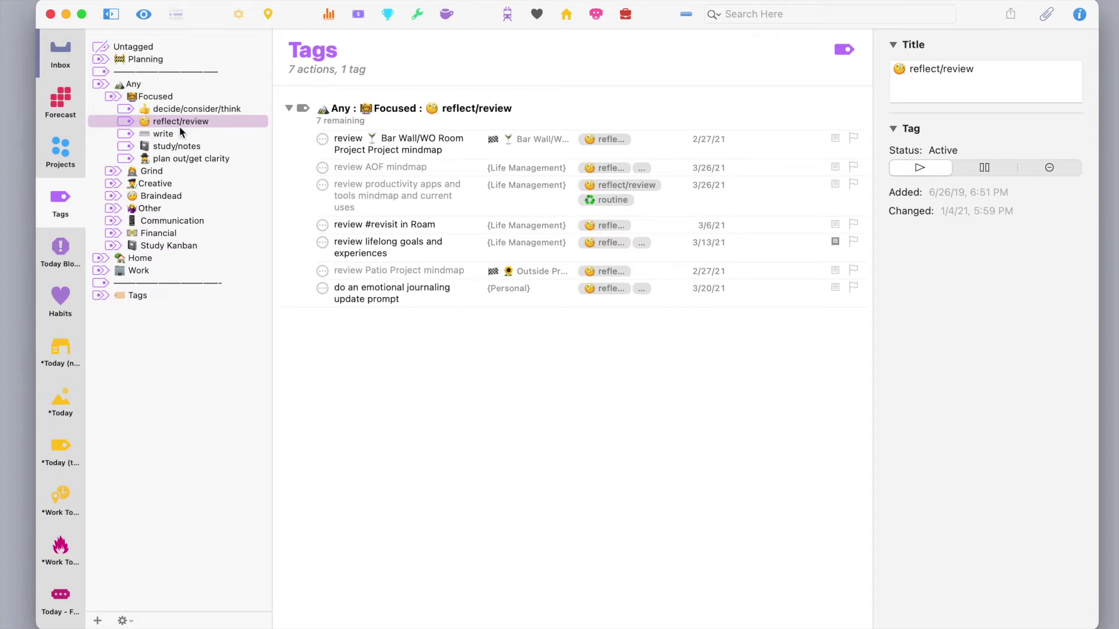
pyautogui.click(155, 135)
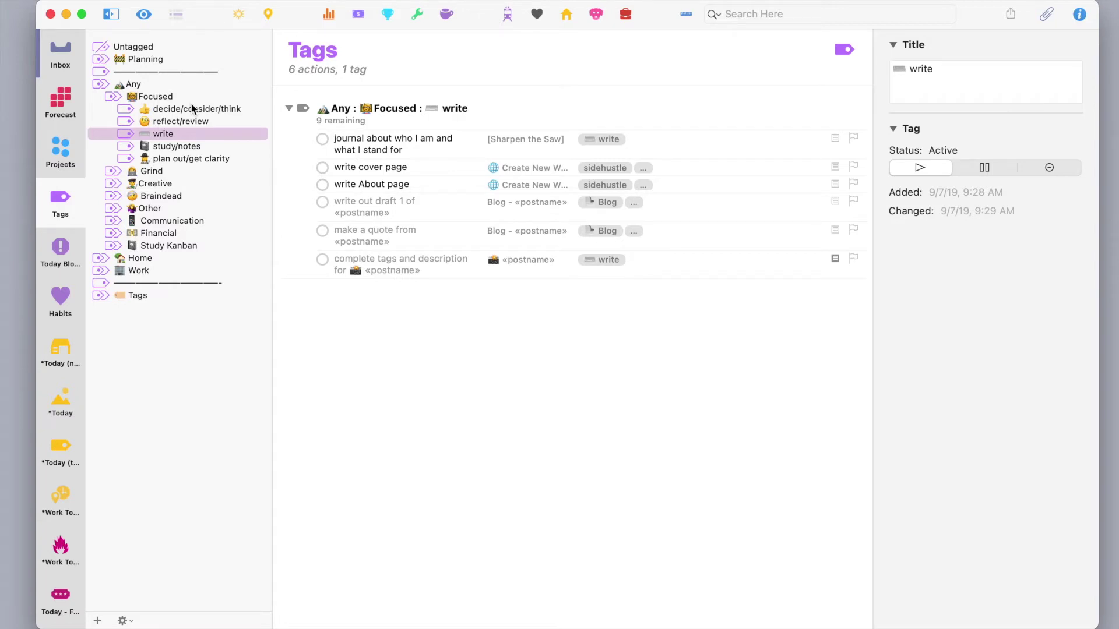
pyautogui.click(187, 146)
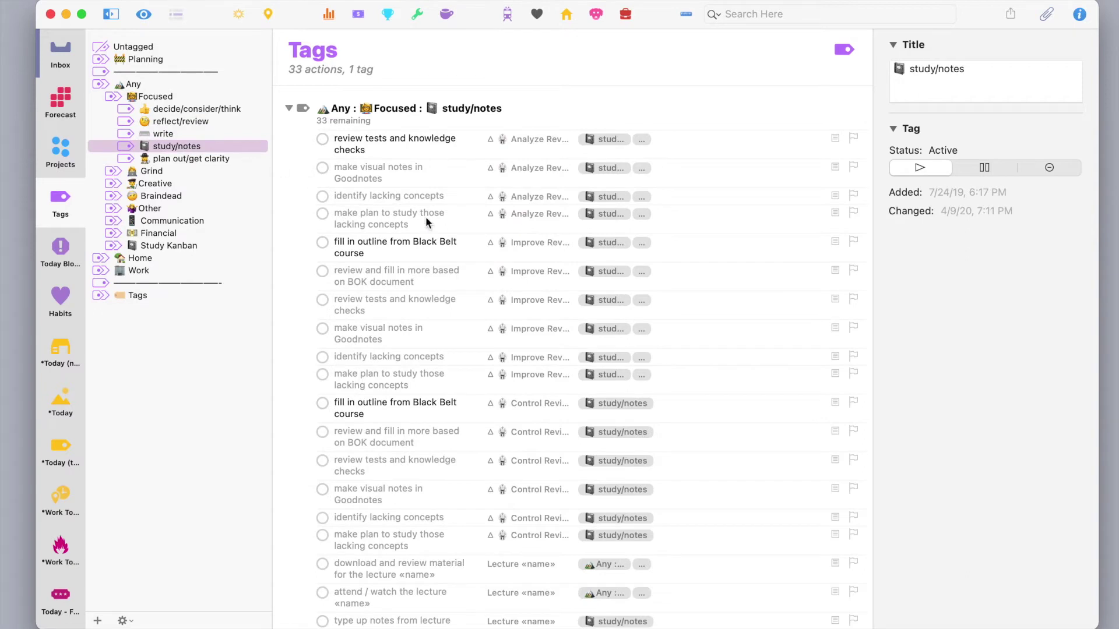
pyautogui.click(214, 160)
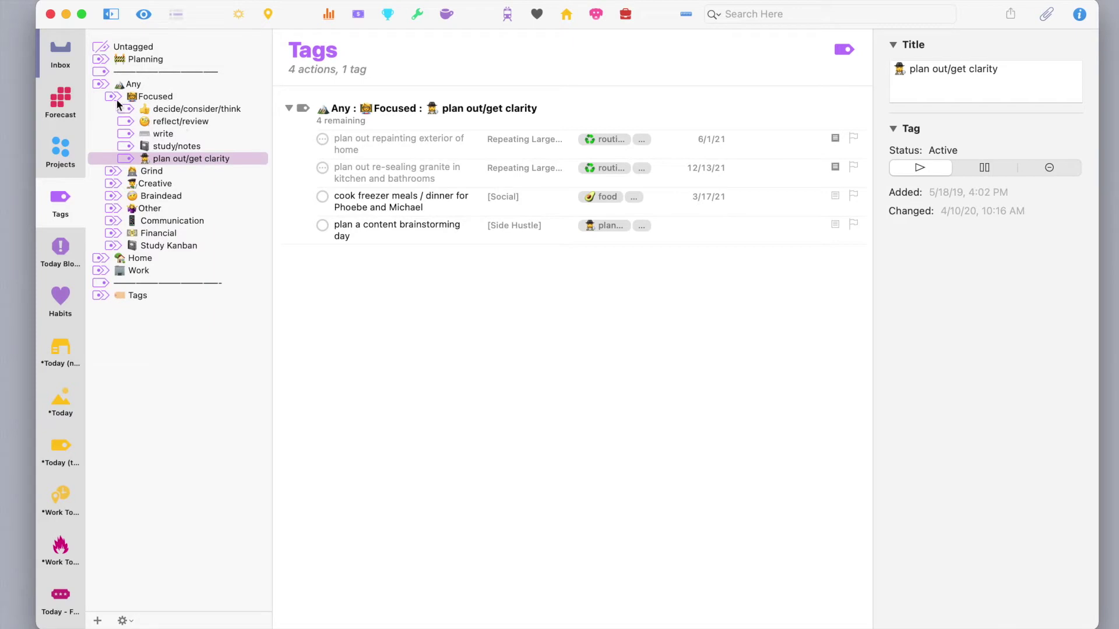
pyautogui.click(167, 96)
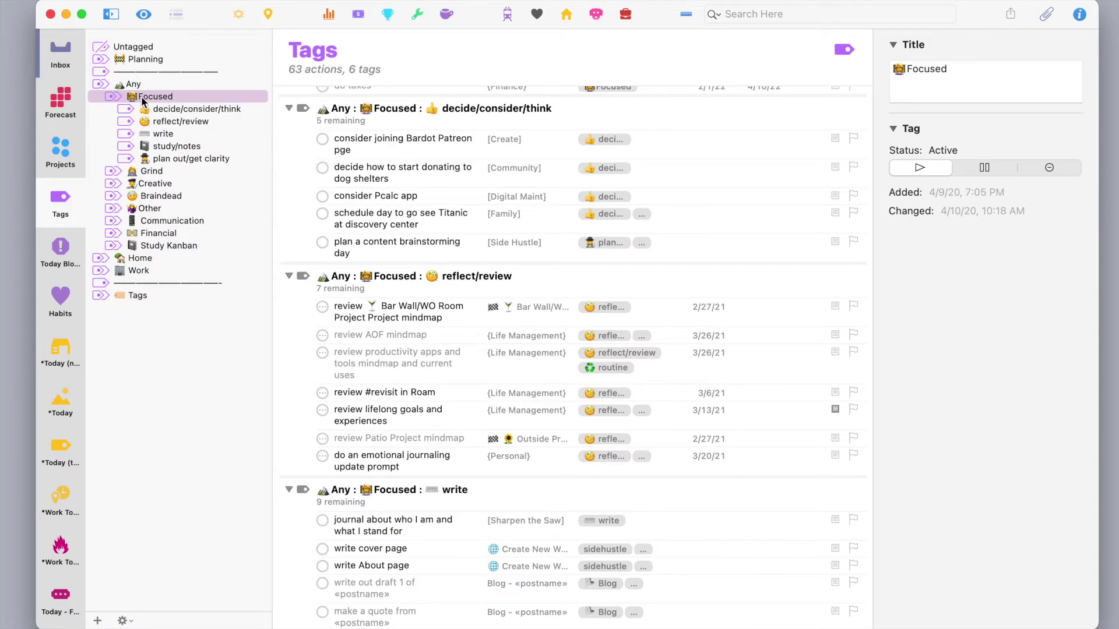
pyautogui.scroll(5, 443, 238)
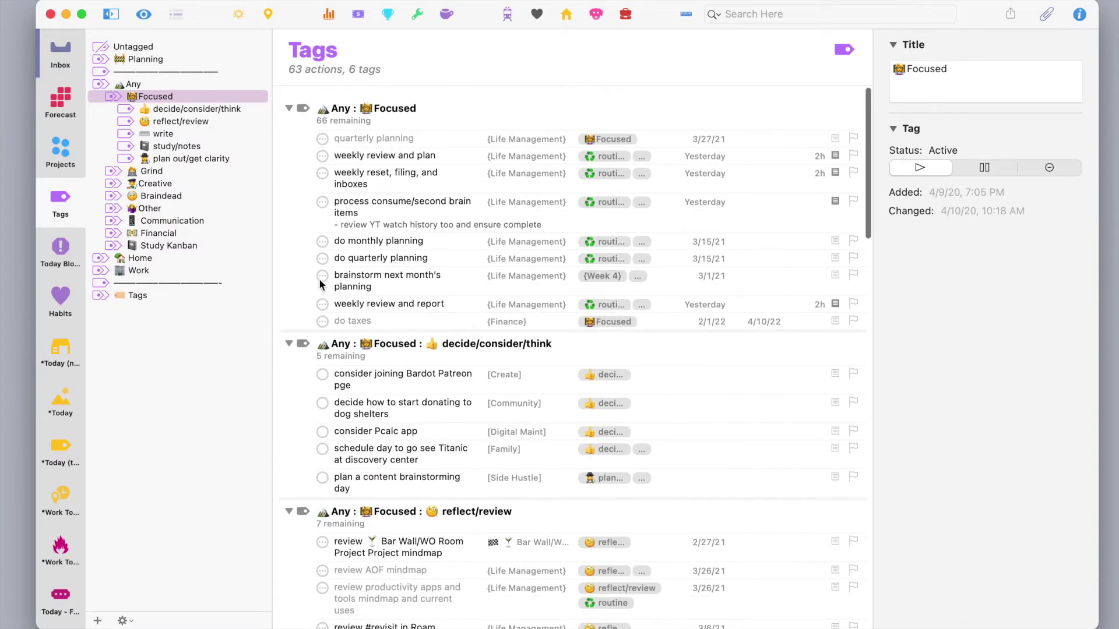
pyautogui.click(113, 99)
# Step: Expand the Grind group under Any and view the actions for its research subtag and for Grind itself
pyautogui.click(113, 108)
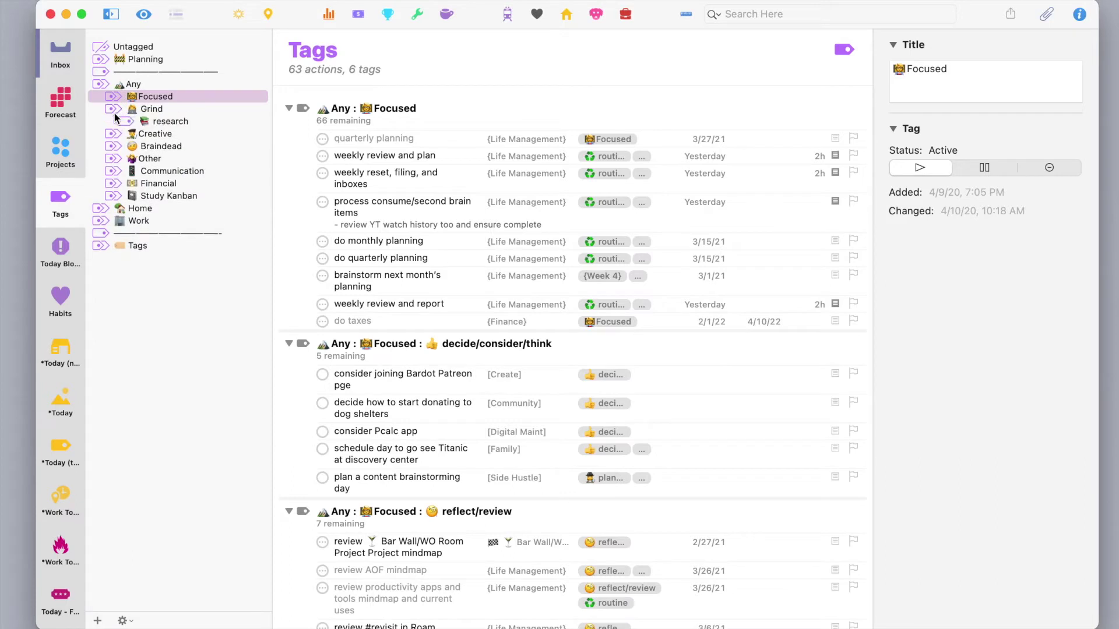
pyautogui.click(171, 123)
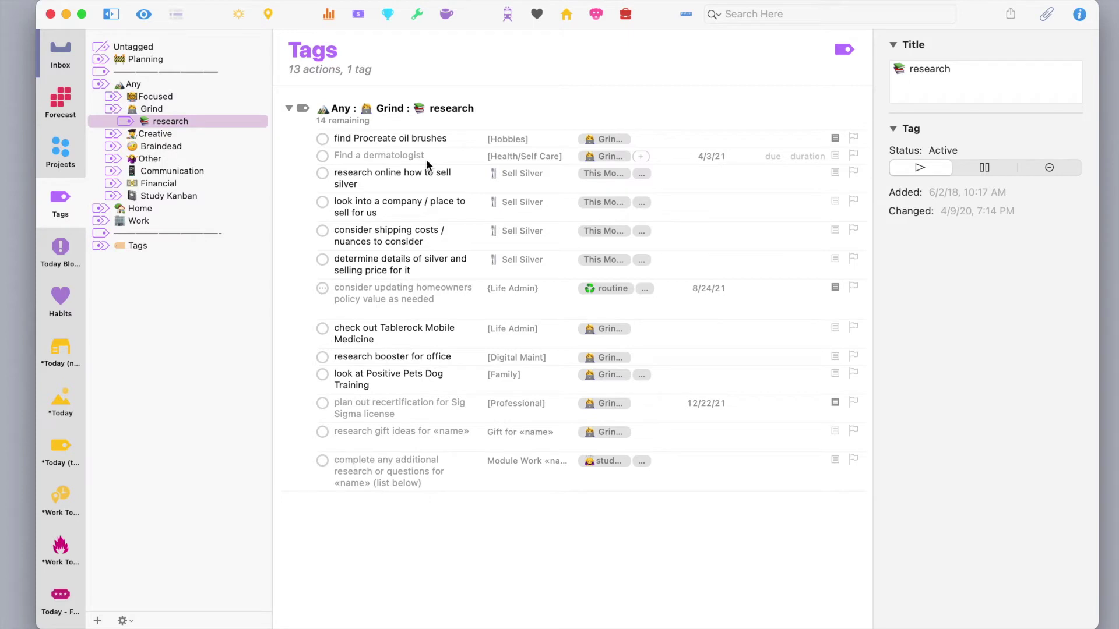
pyautogui.click(161, 108)
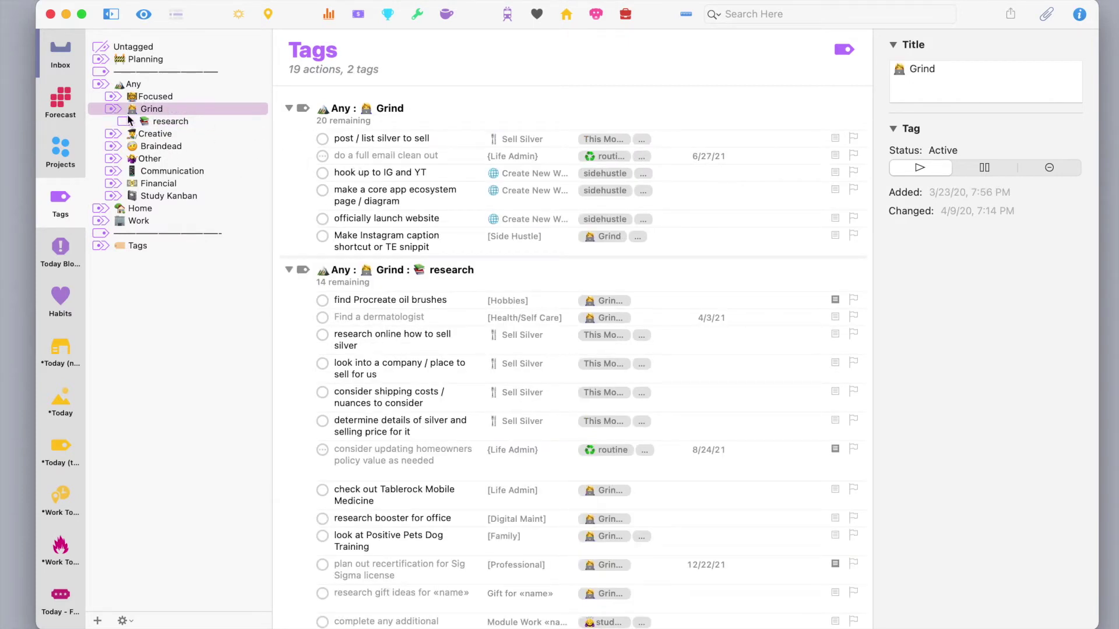
pyautogui.click(114, 110)
# Step: Expand the Creative group under Any and its create/design subtag, view the tool update actions, and collapse Any
pyautogui.click(114, 122)
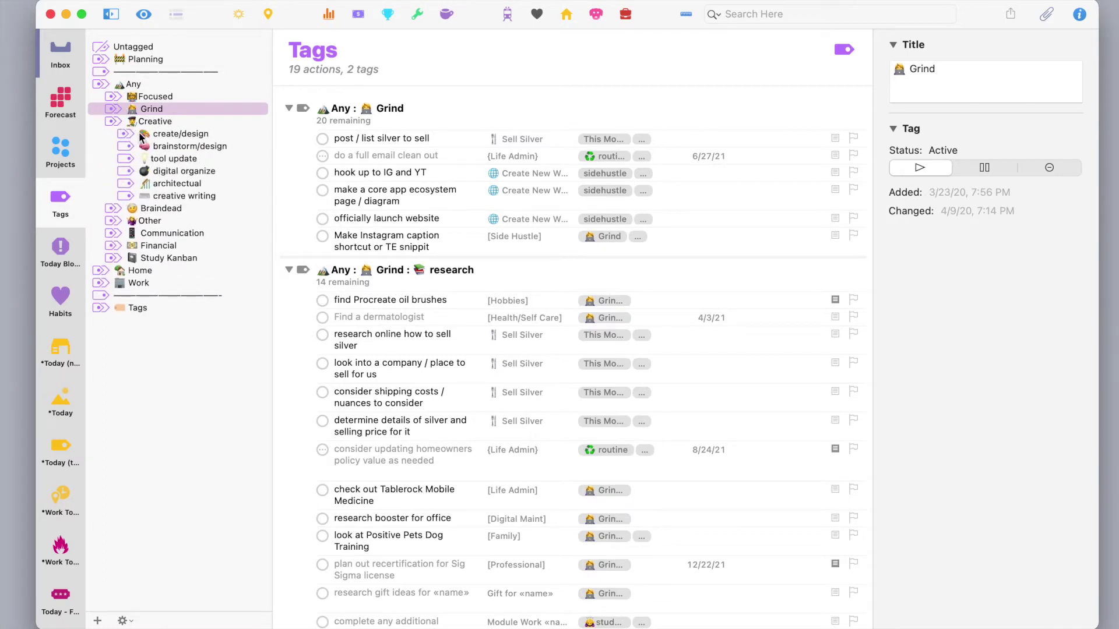
pyautogui.click(124, 134)
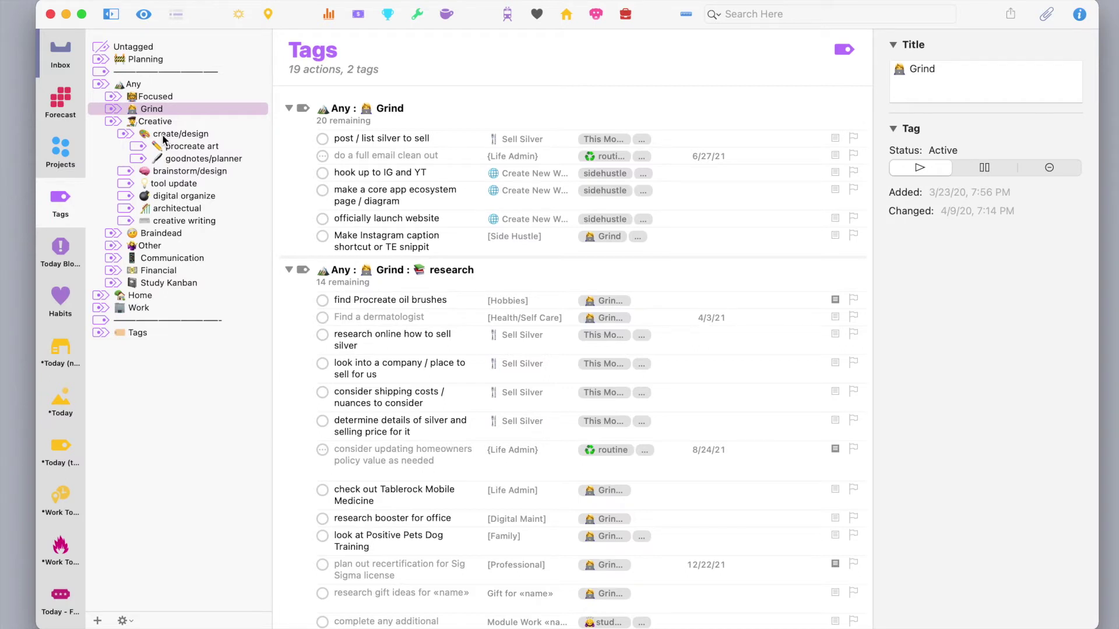
pyautogui.click(156, 186)
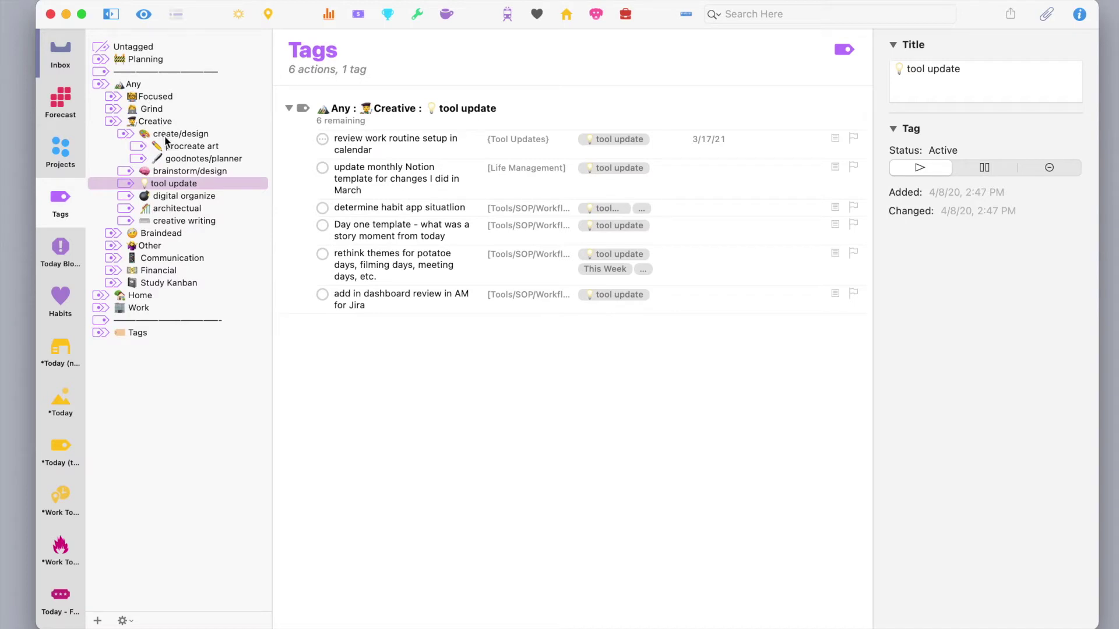
pyautogui.click(100, 84)
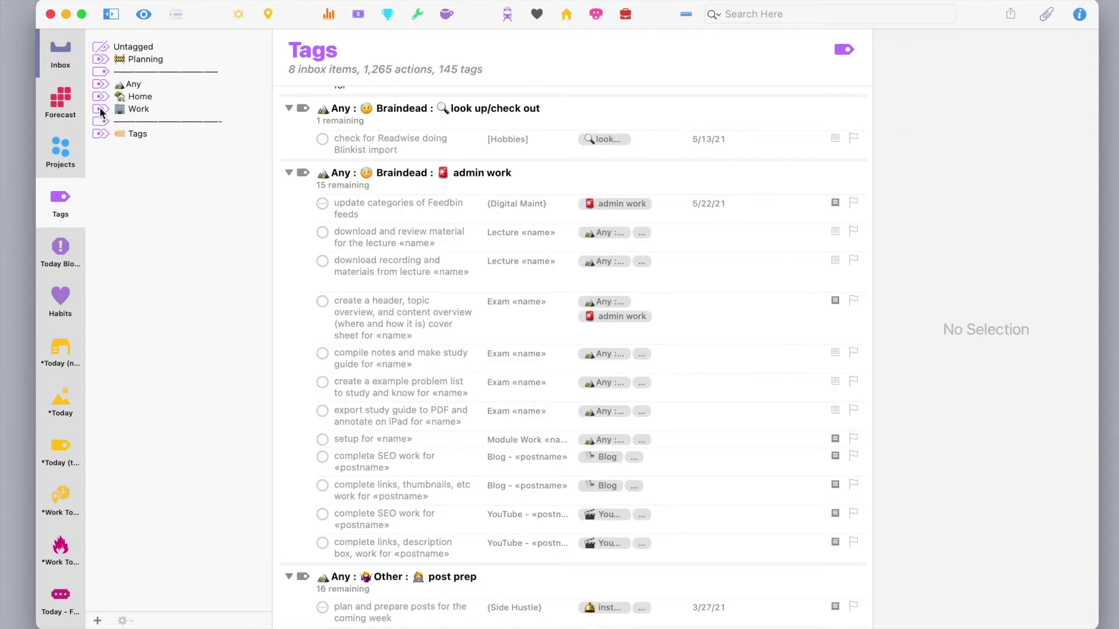
# Step: Expand the Work group and check the subtags of its Focused, Grind and Creative tags one after another
pyautogui.click(100, 108)
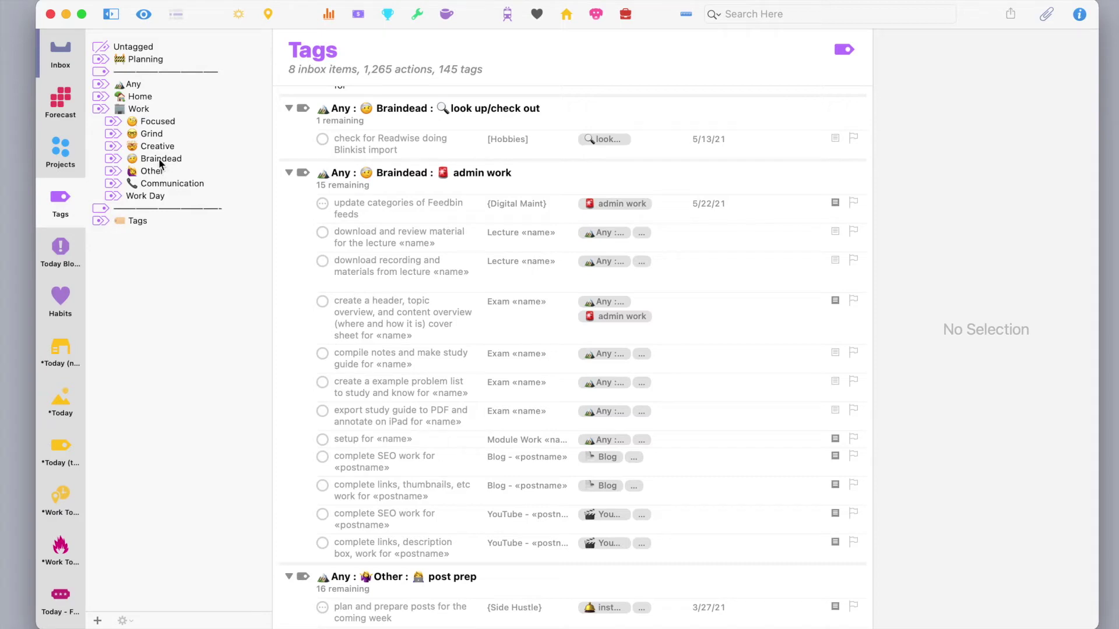
pyautogui.click(115, 127)
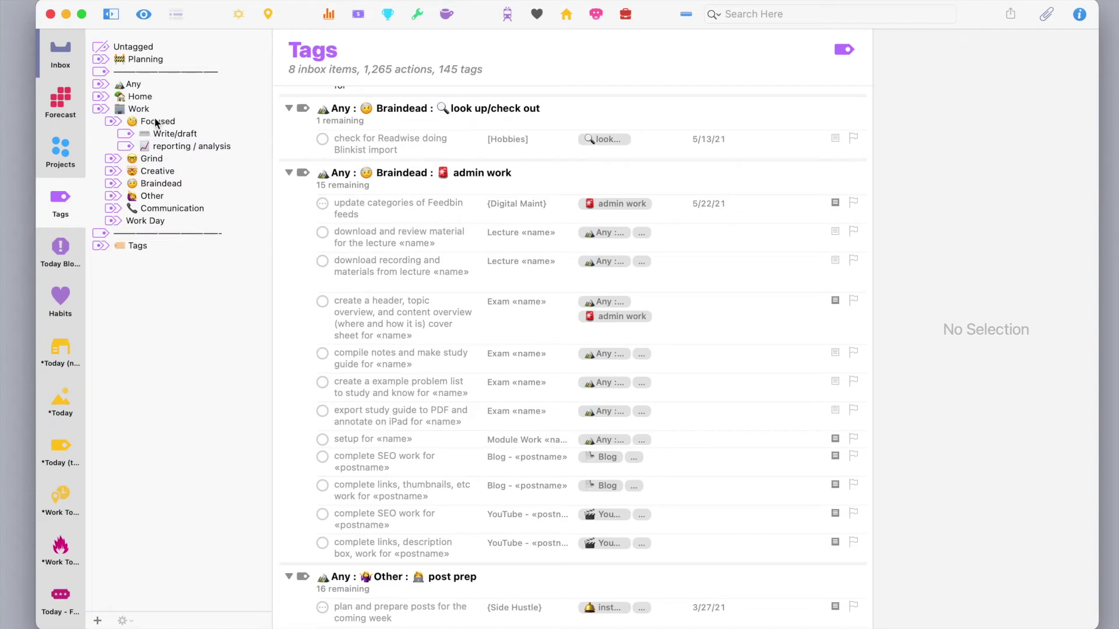
pyautogui.click(114, 122)
pyautogui.click(110, 134)
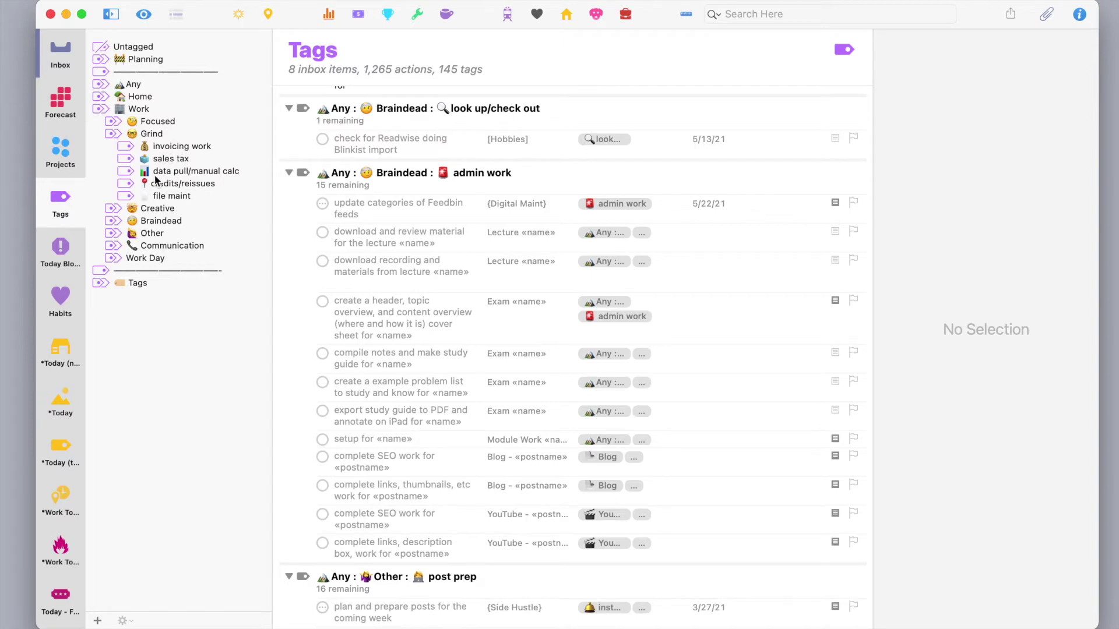
pyautogui.click(113, 133)
pyautogui.click(112, 146)
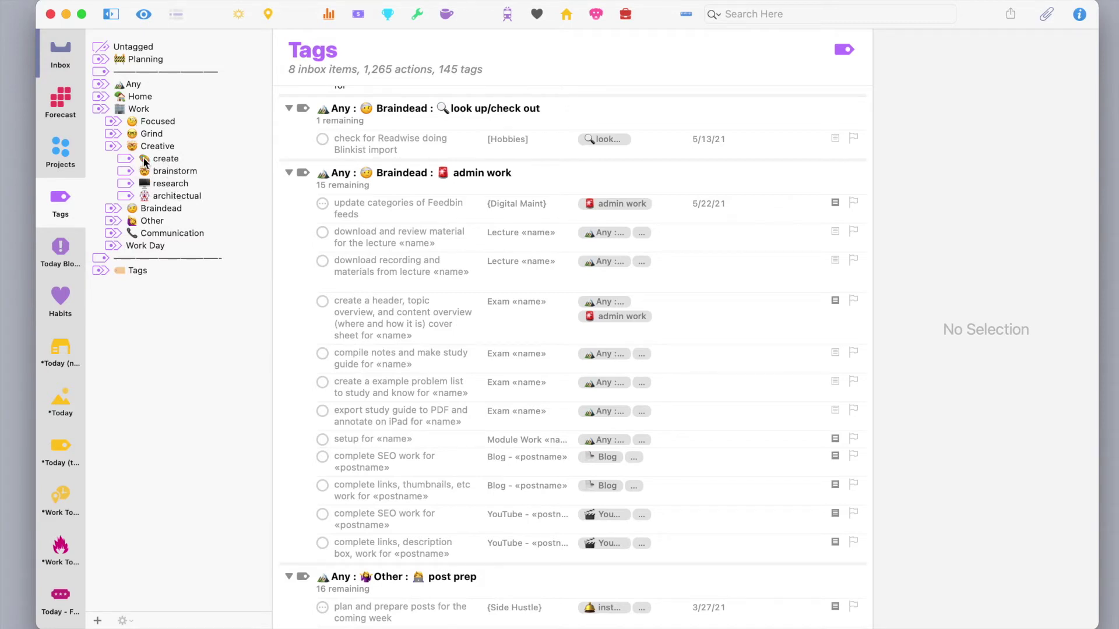
pyautogui.click(113, 145)
# Step: Check the subtags under Work's Braindead tag, including those nested in Work Admin, and collapse Braindead
pyautogui.click(113, 158)
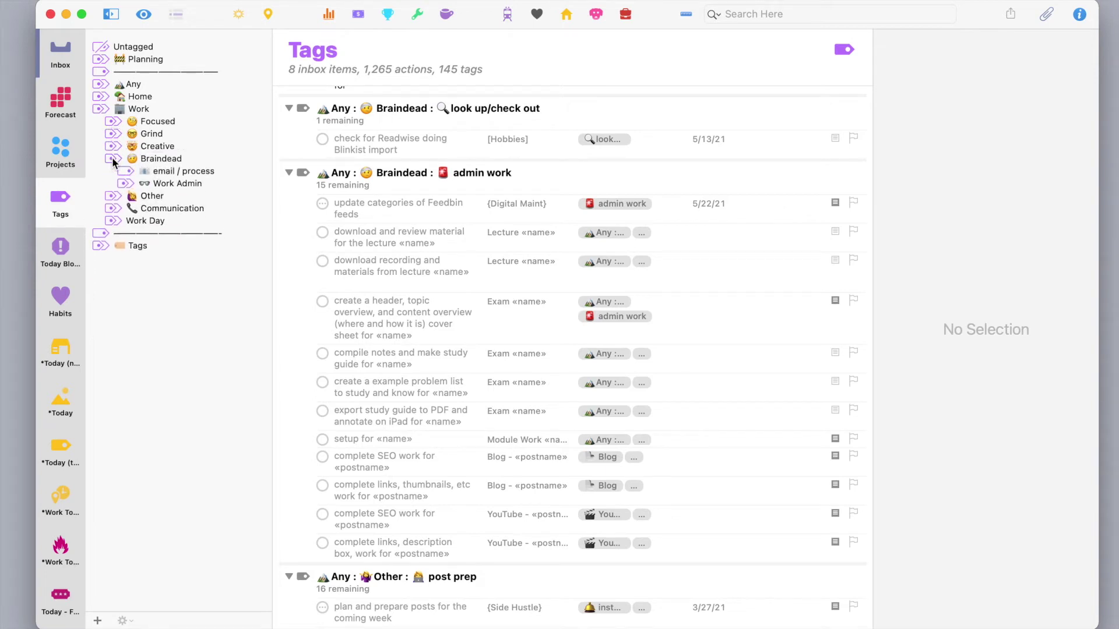
pyautogui.click(126, 184)
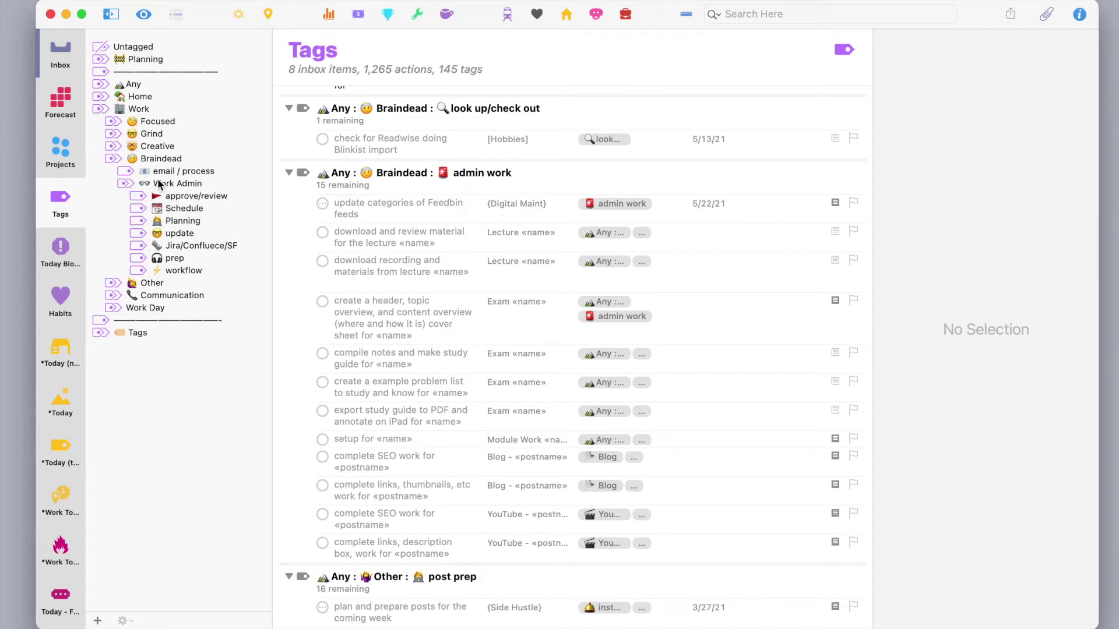
pyautogui.click(114, 161)
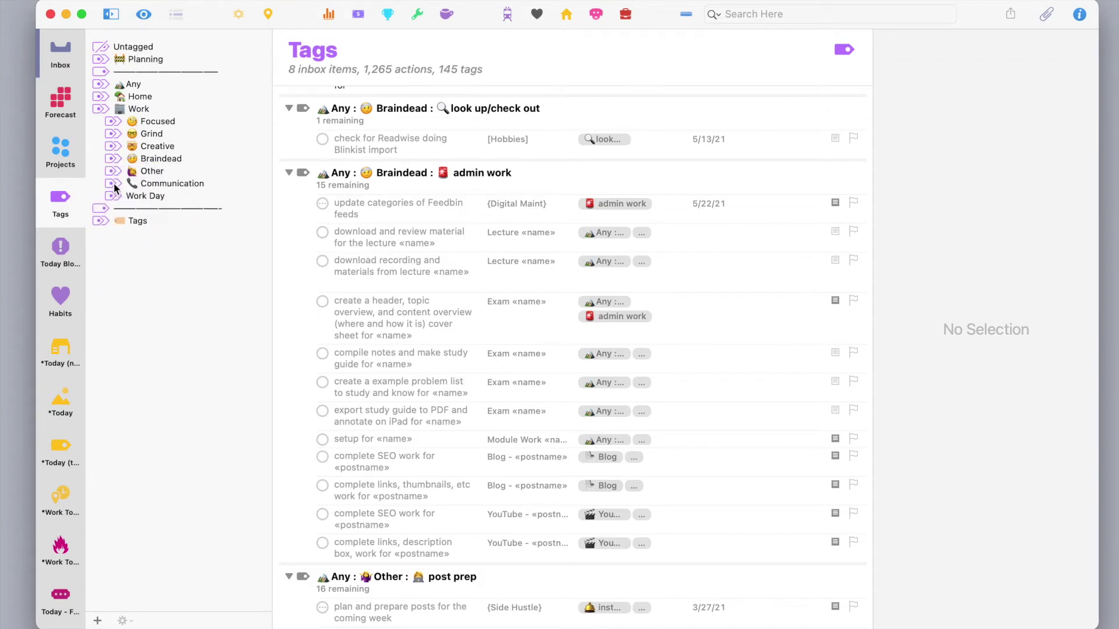
# Step: Check the subtags under Work's Communication tag, including the meetings nested in agenda, and collapse the Work group
pyautogui.click(114, 184)
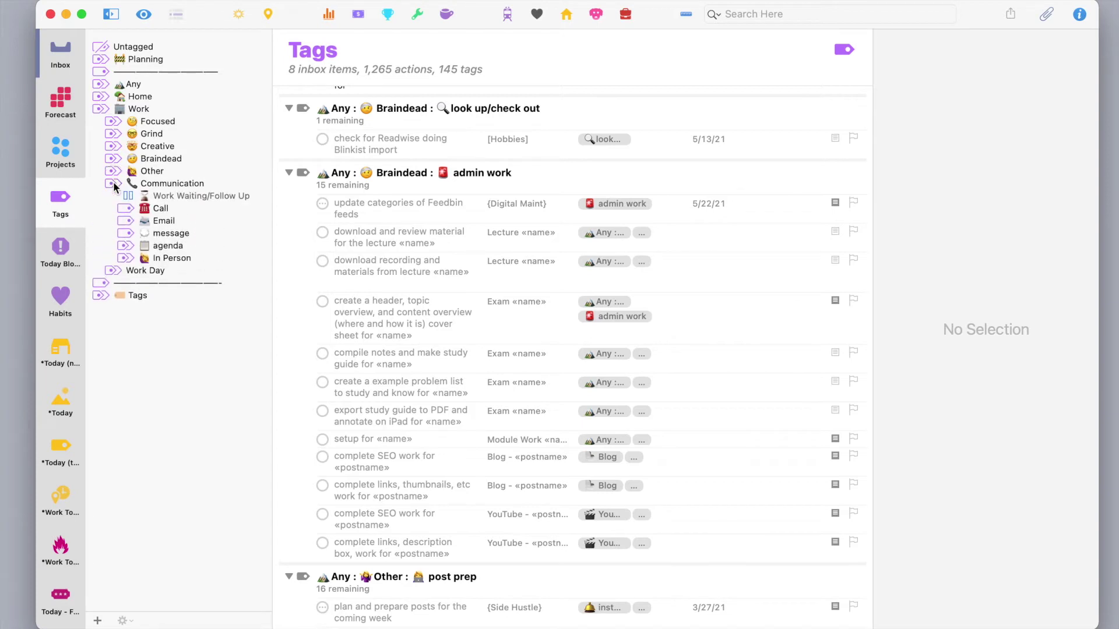
pyautogui.click(127, 247)
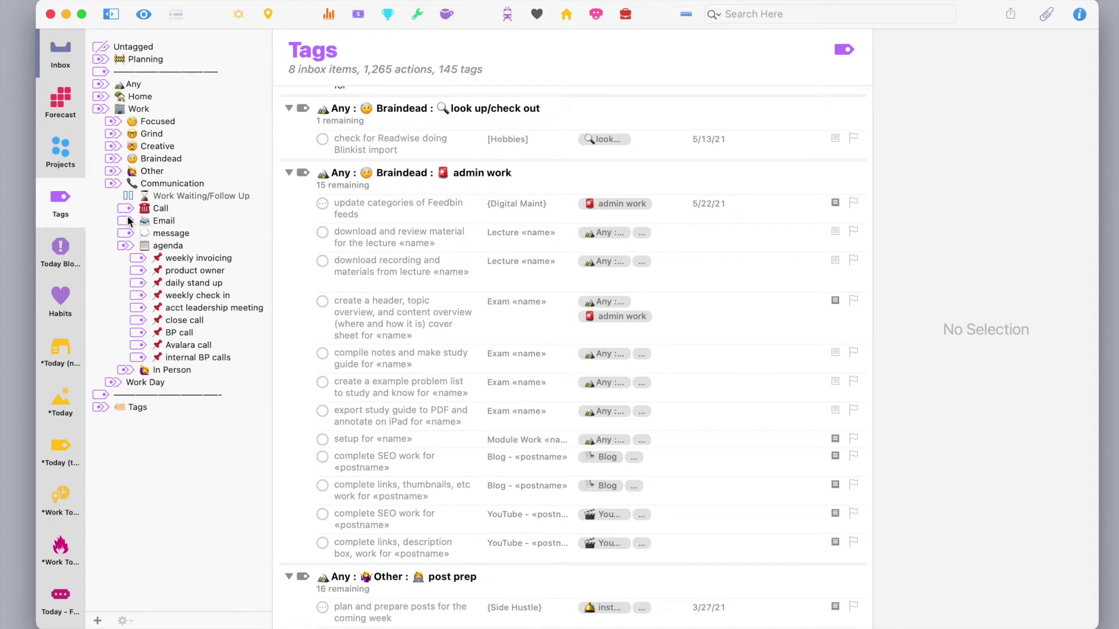
pyautogui.click(113, 181)
pyautogui.click(103, 108)
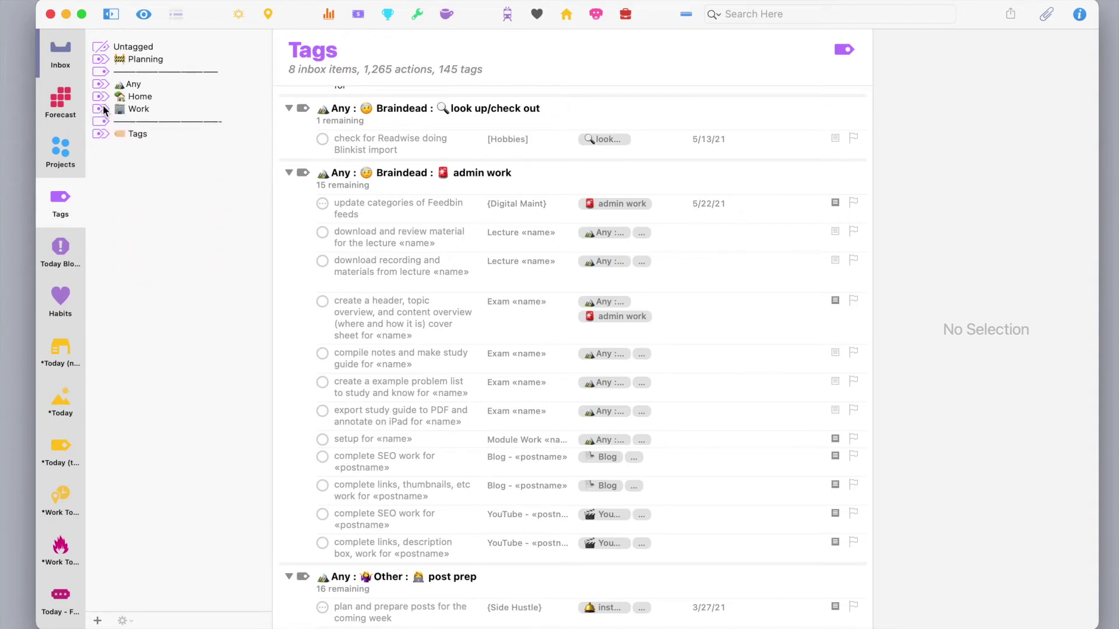
# Step: Expand the Home group and review the actions under its fix, maintenance and self care tags
pyautogui.click(101, 97)
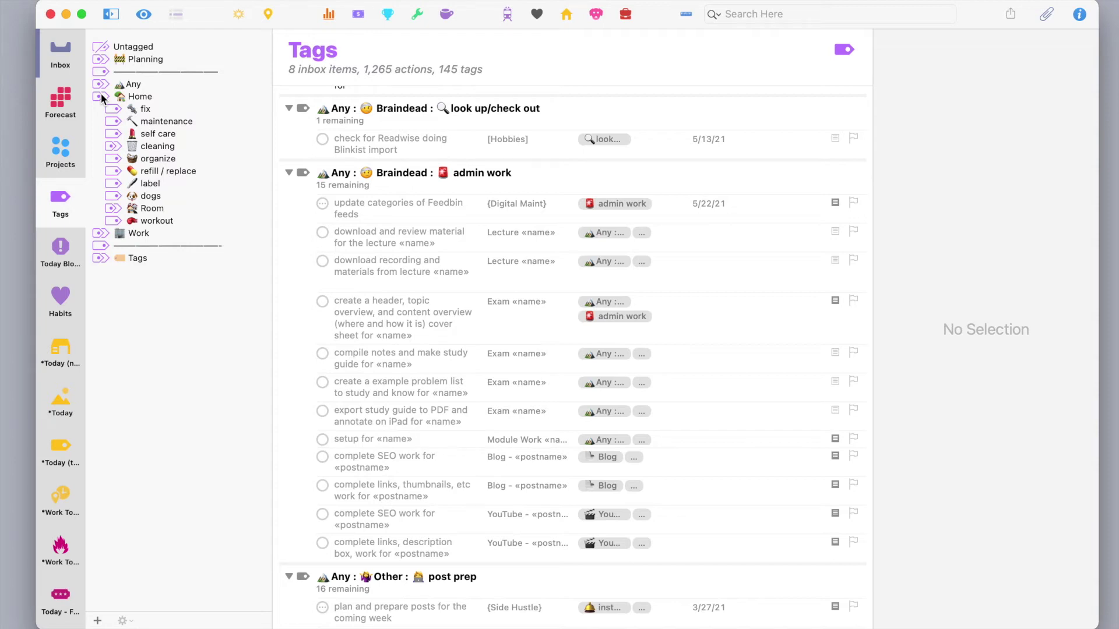
pyautogui.click(148, 107)
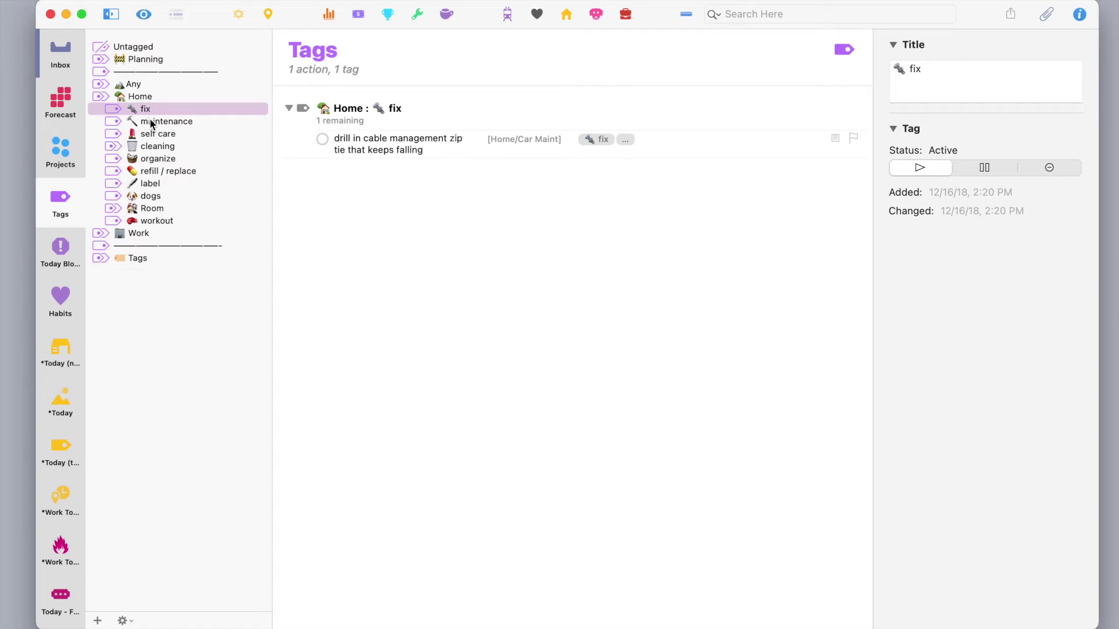
pyautogui.click(150, 123)
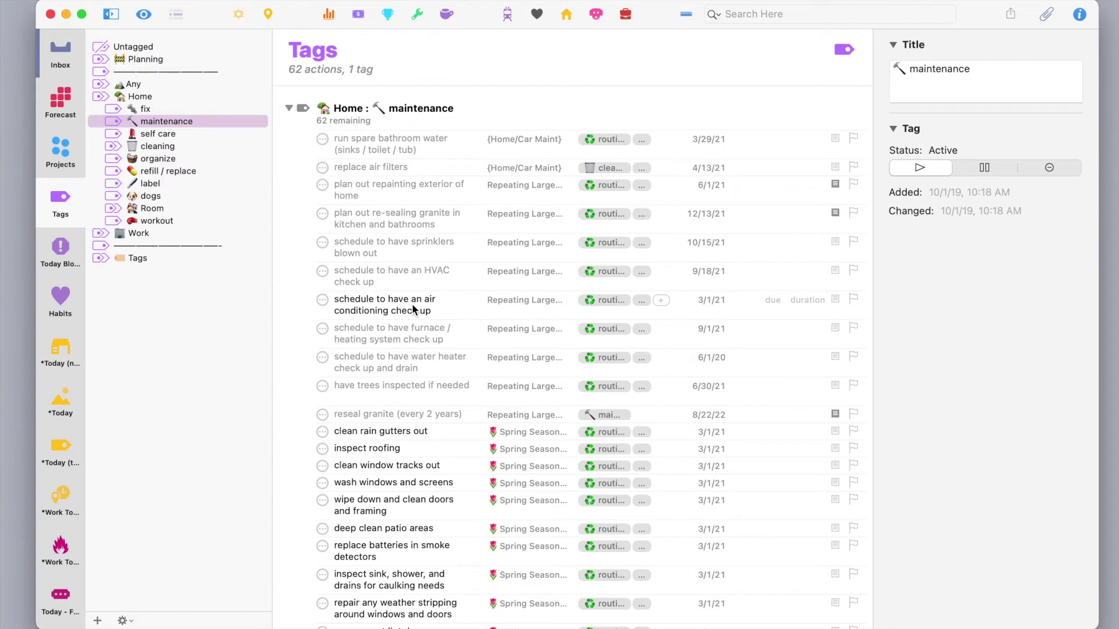
pyautogui.click(211, 132)
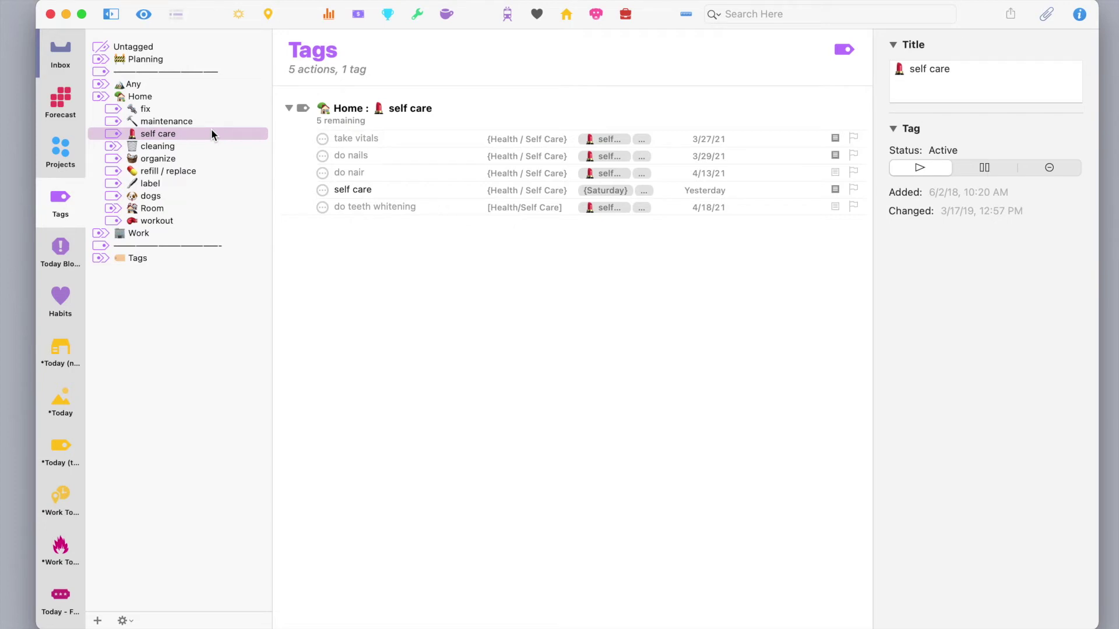
# Step: Review the actions under Home's cleaning tag and its nested laundry subtag
pyautogui.click(149, 147)
pyautogui.click(114, 146)
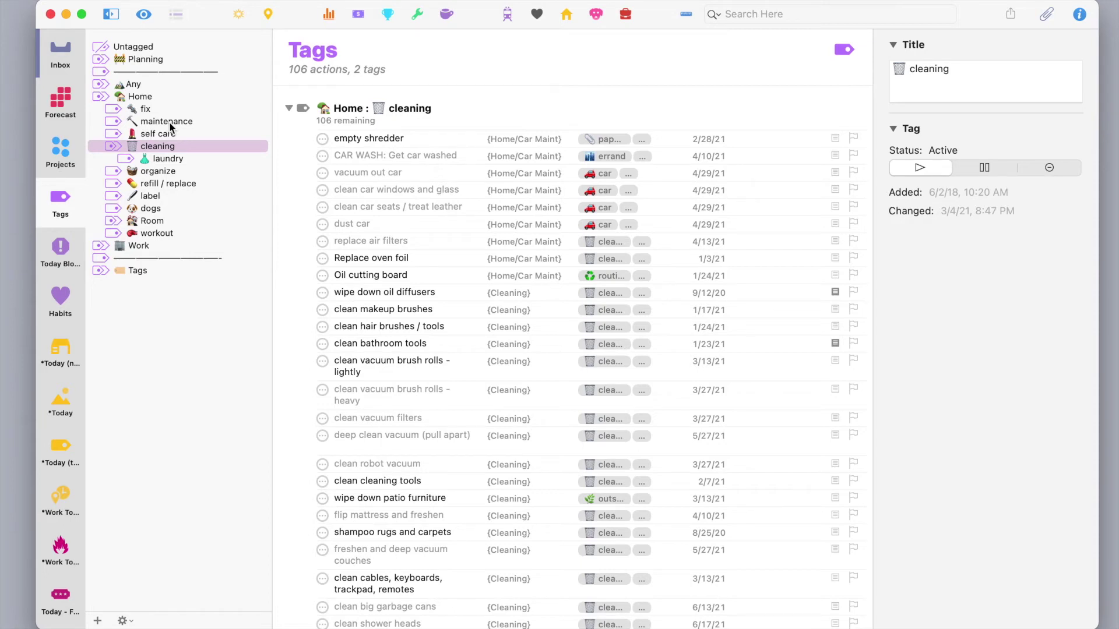
pyautogui.click(156, 164)
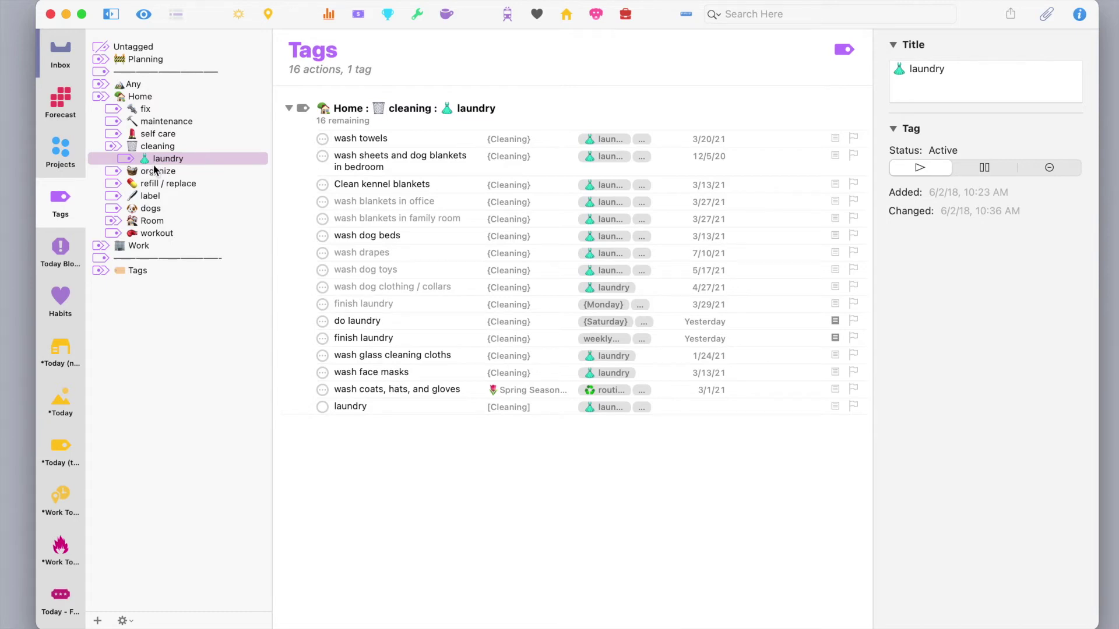
# Step: Review the organize and refill / replace tags, and inspect the dates and repeat settings of "replace water filter in fridge"
pyautogui.click(154, 172)
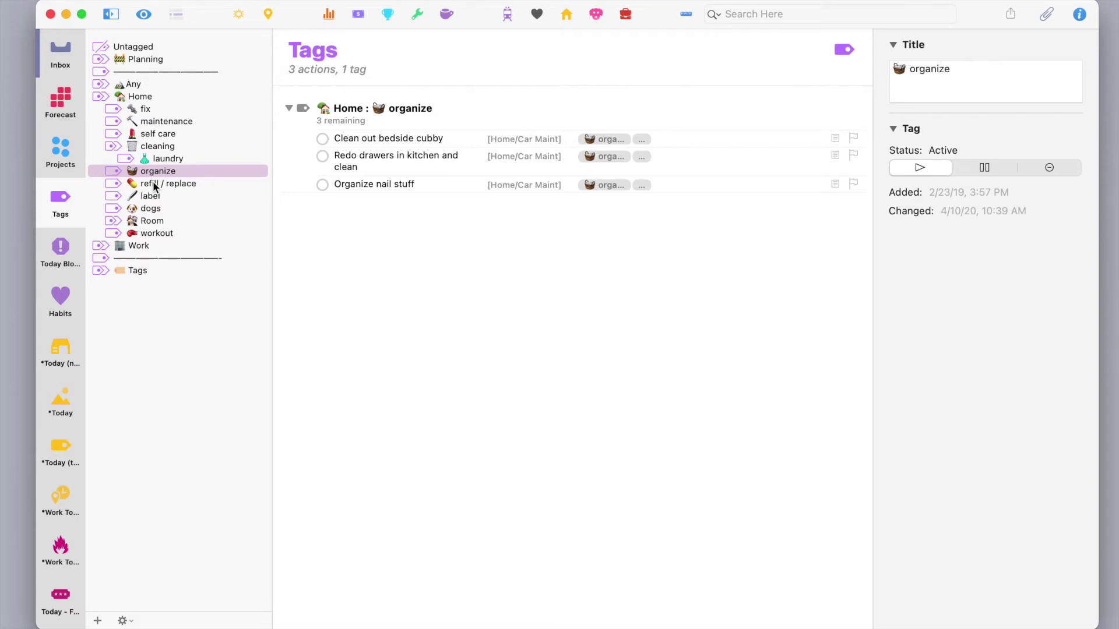
pyautogui.click(155, 185)
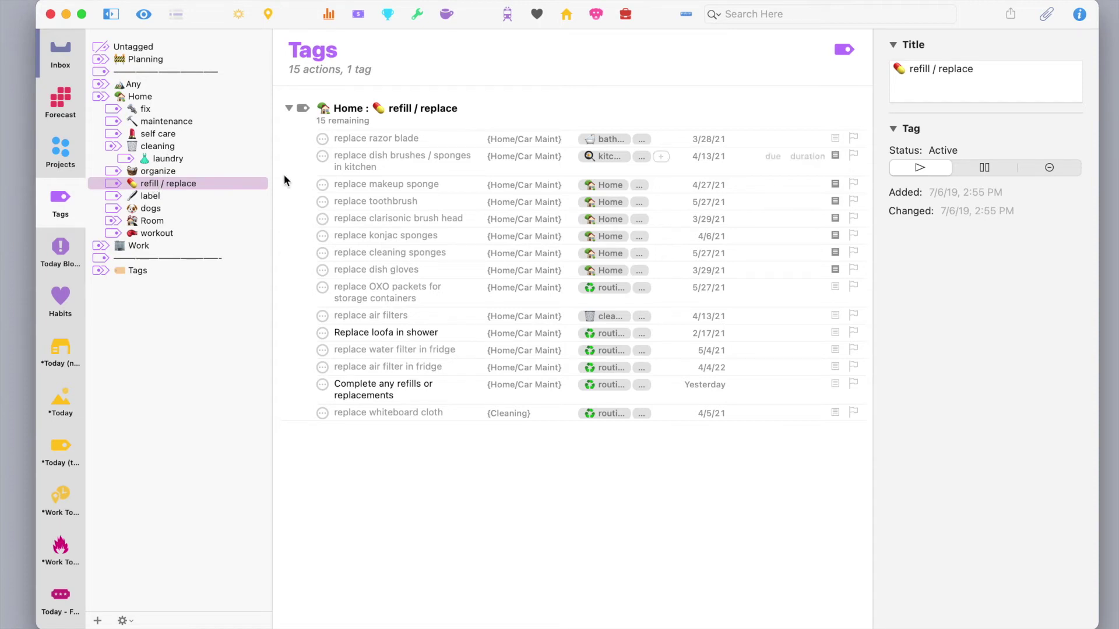
pyautogui.click(405, 349)
pyautogui.scroll(-5, 1028, 479)
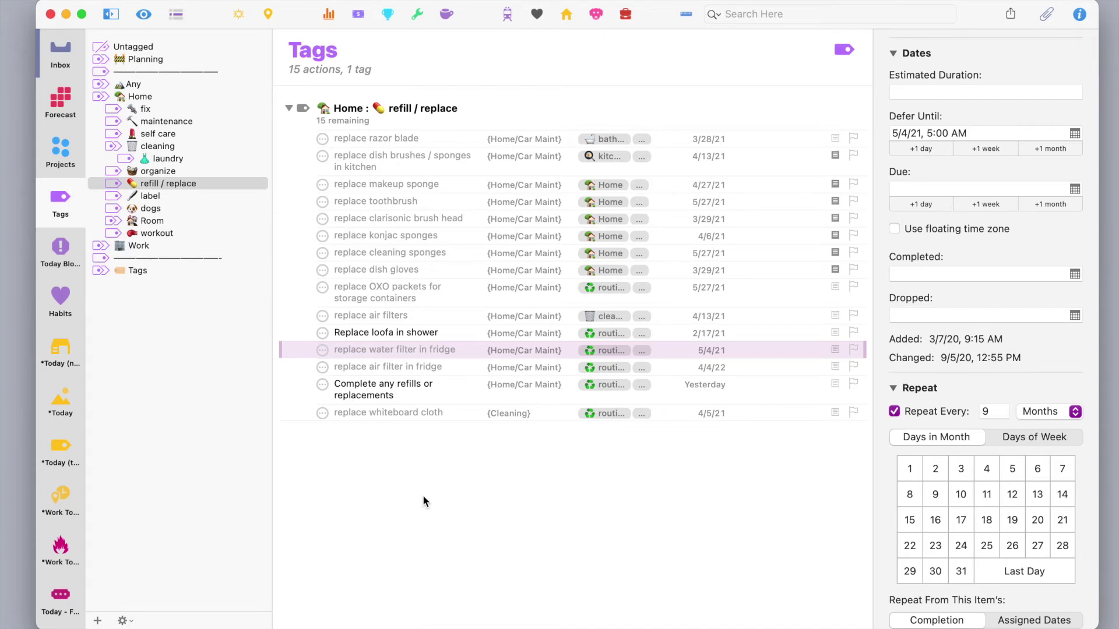
# Step: Review the actions under Home's label, dogs and workout tags
pyautogui.click(186, 196)
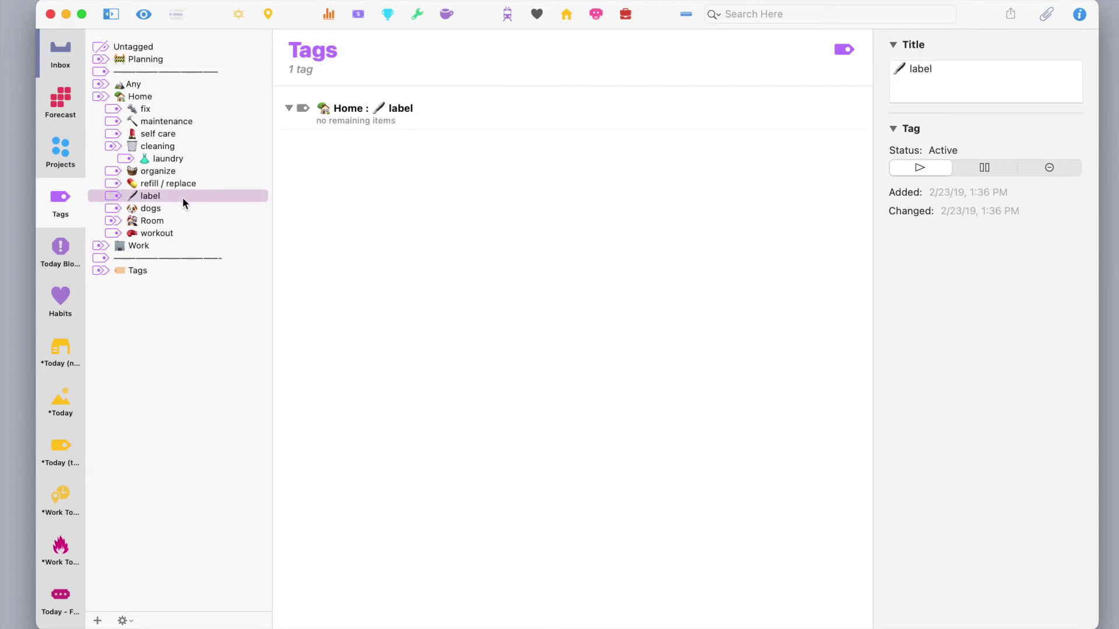
pyautogui.click(167, 210)
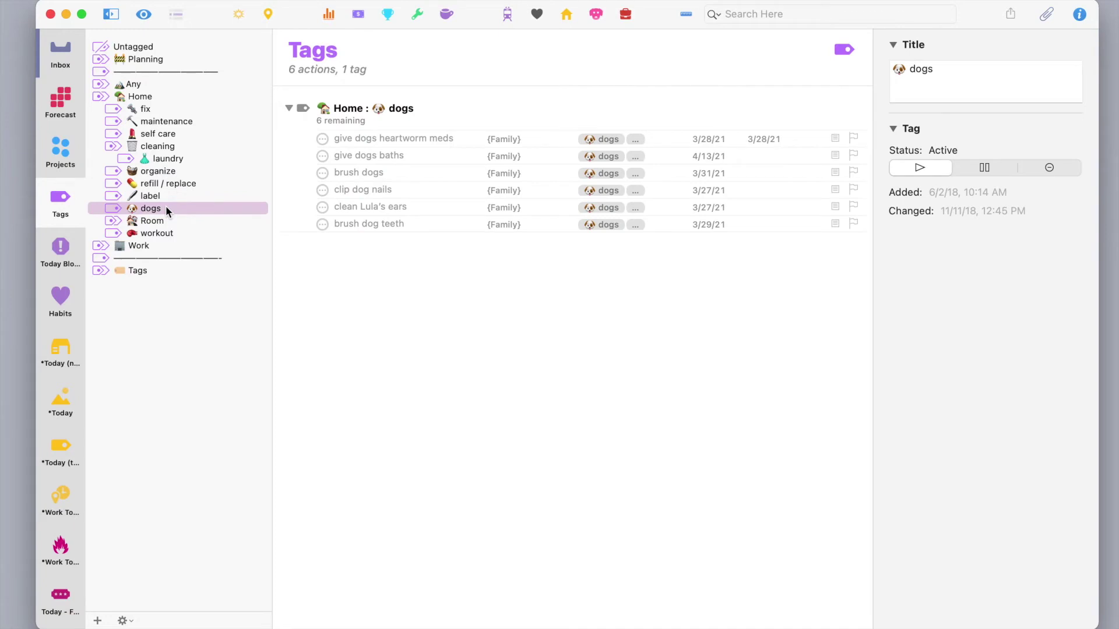
pyautogui.click(127, 235)
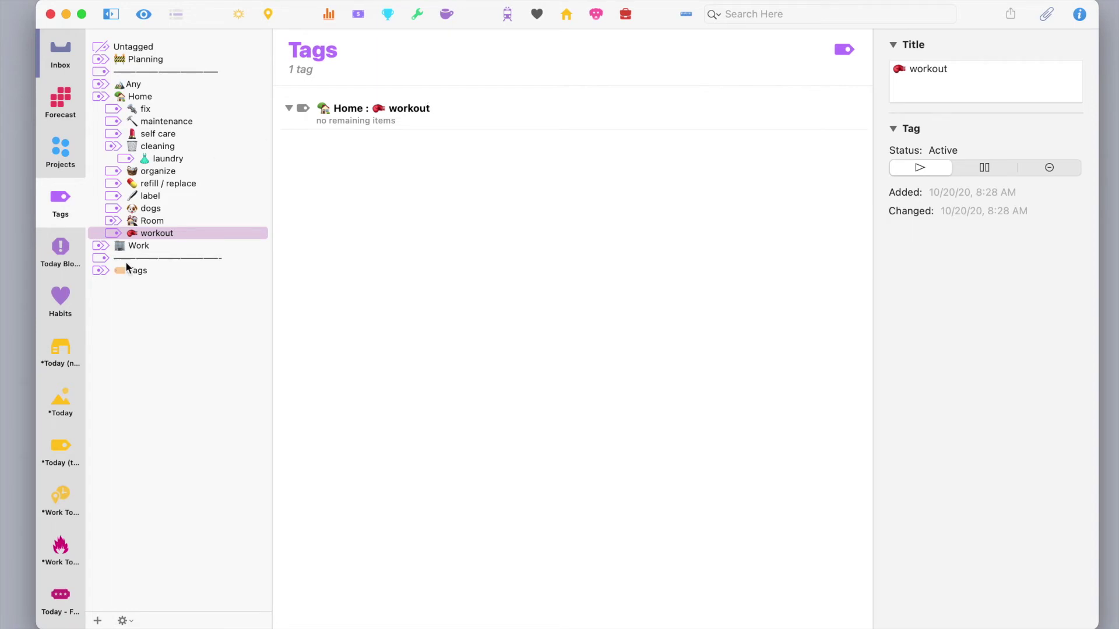
# Step: Expand Home's Room tag to show its room subtags and briefly compare them with the groups under Any
pyautogui.click(115, 222)
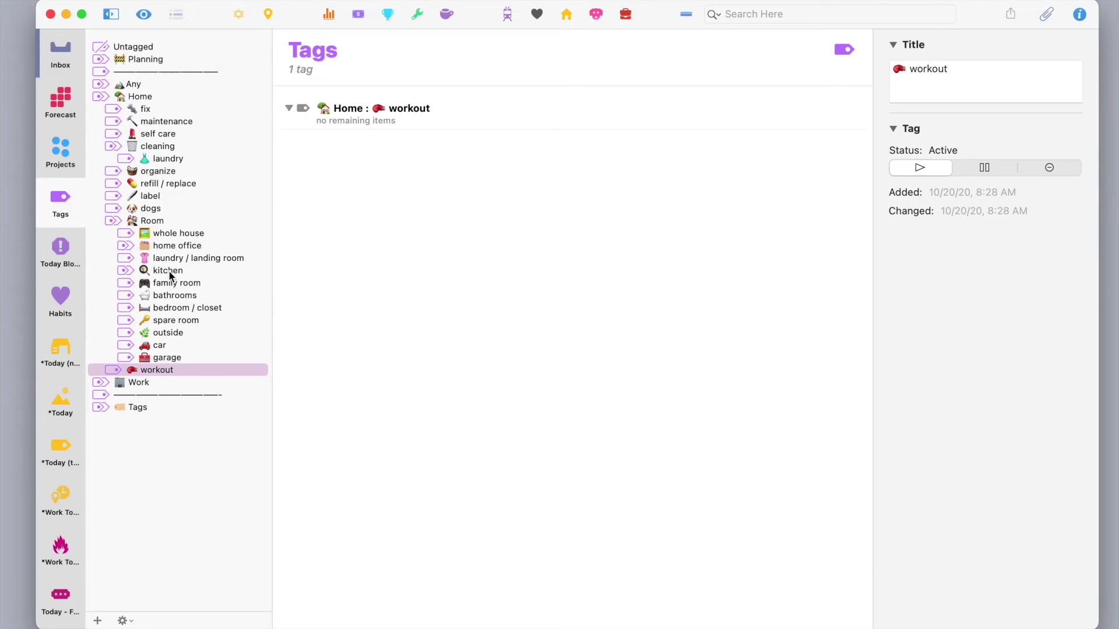
pyautogui.click(100, 85)
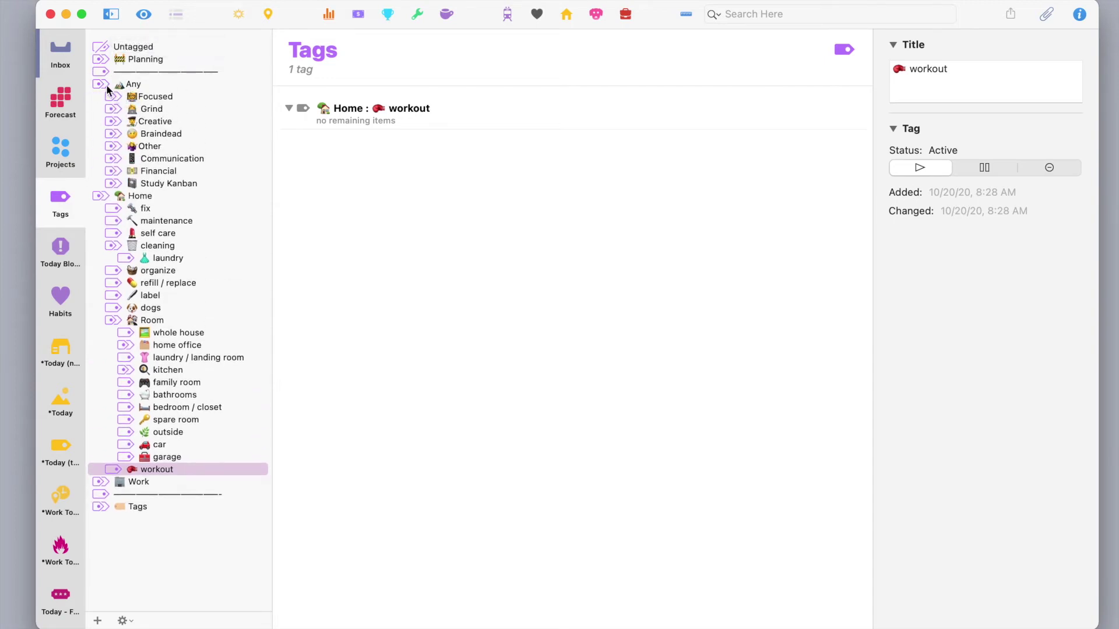
pyautogui.click(104, 85)
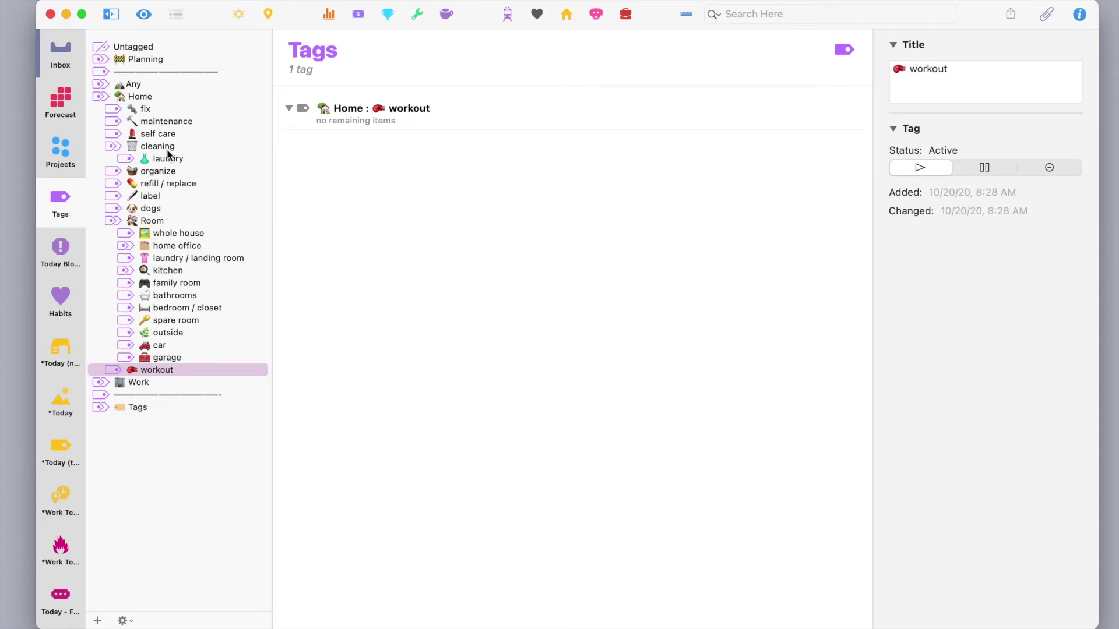
# Step: View the actions under Home's fix and laundry tags, and under the Room subtags bathrooms, kitchen and outside
pyautogui.click(148, 110)
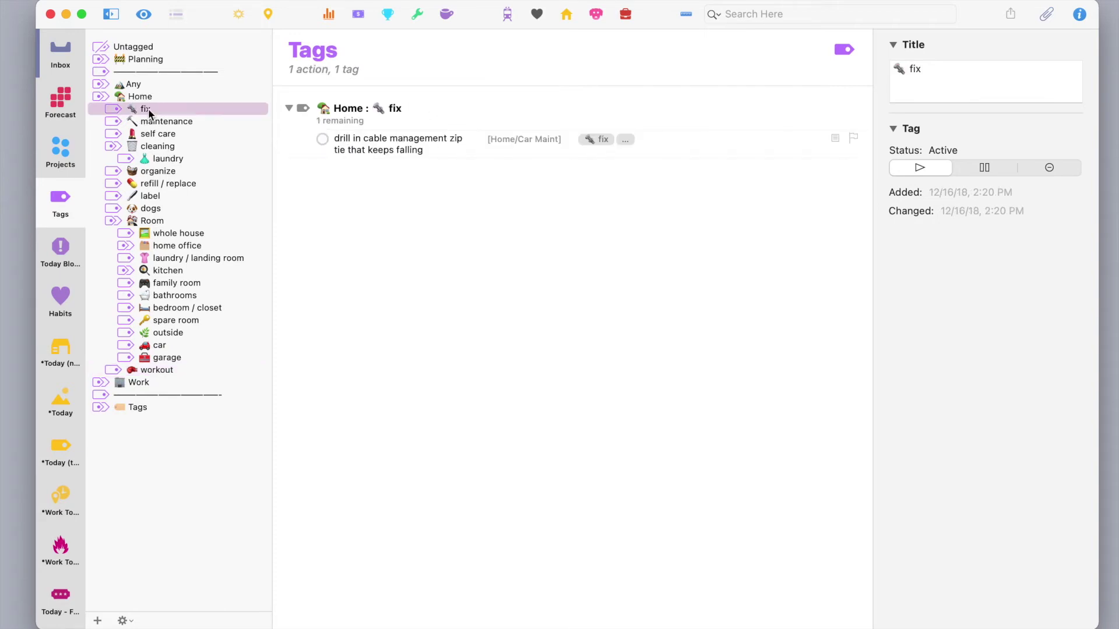
pyautogui.click(153, 160)
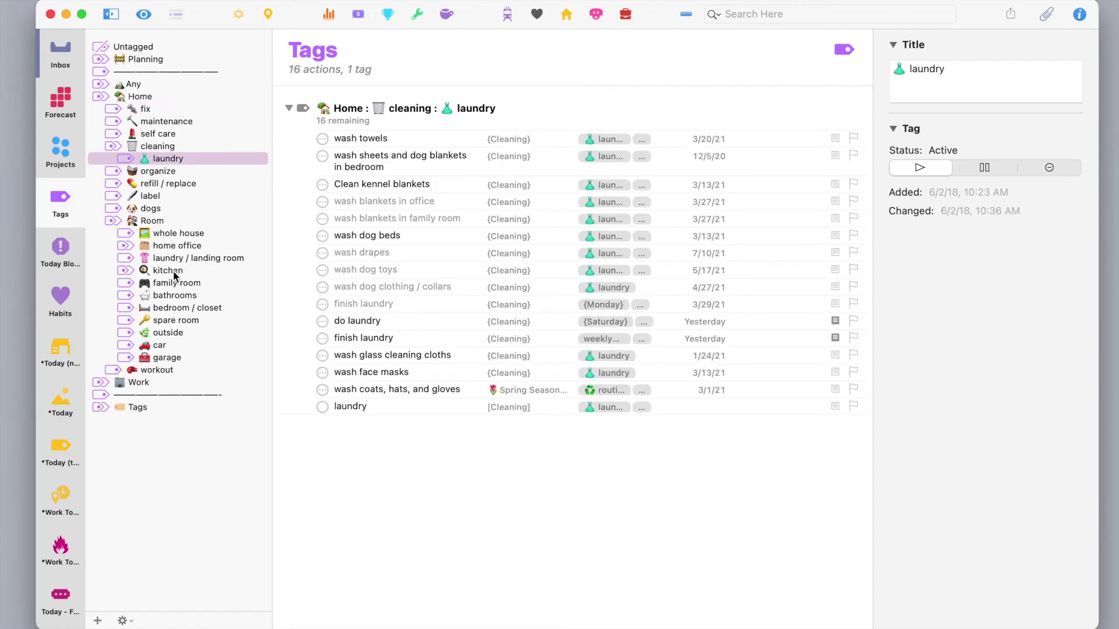
pyautogui.click(173, 297)
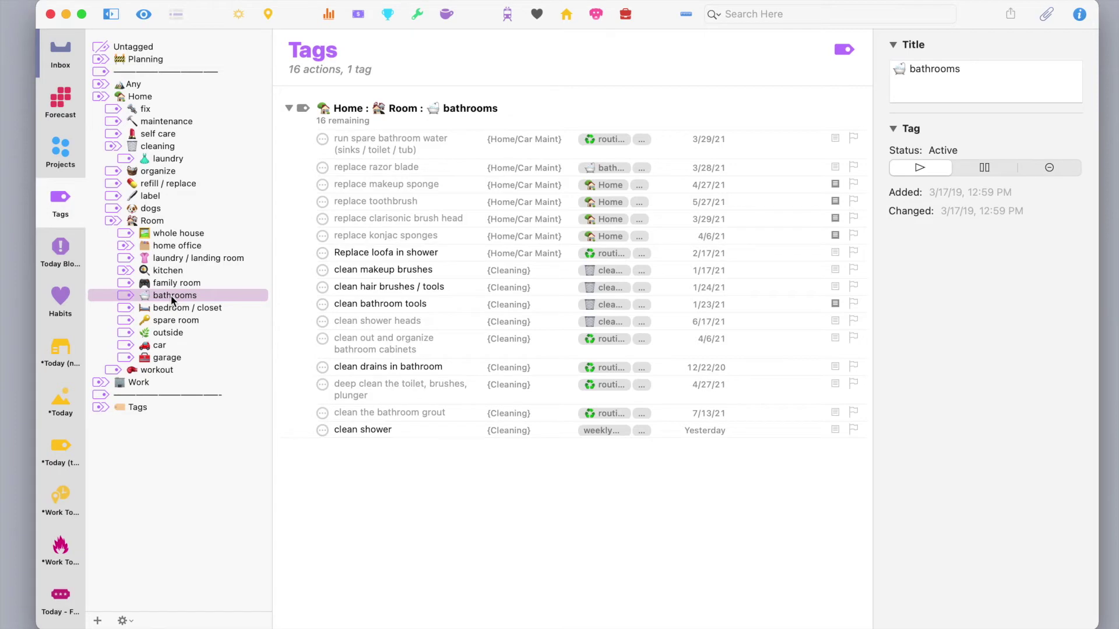
pyautogui.click(172, 272)
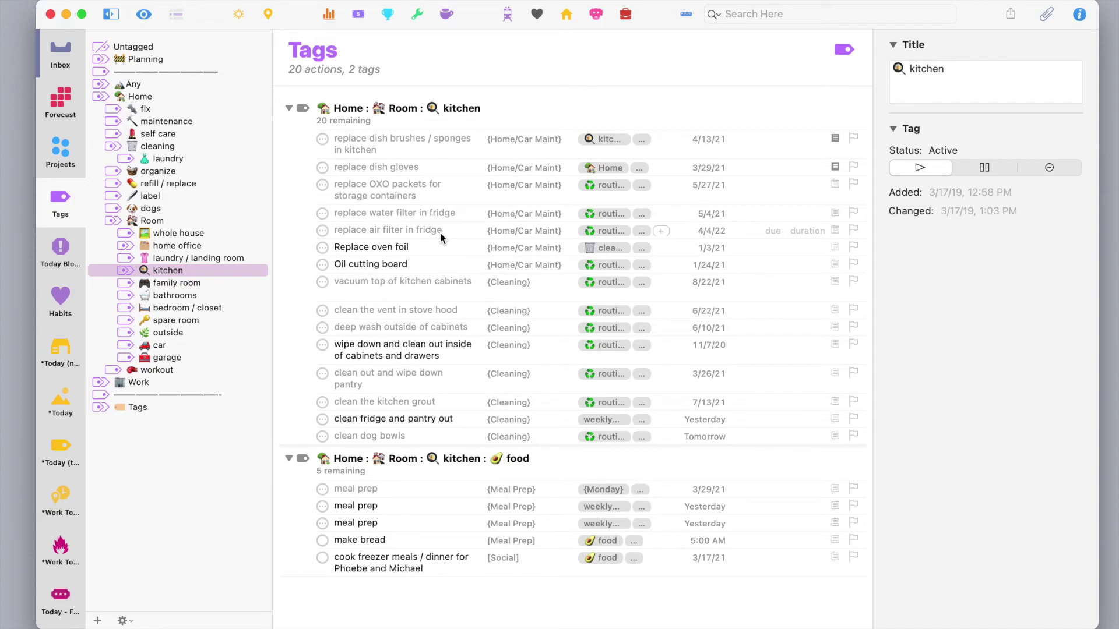
pyautogui.click(173, 334)
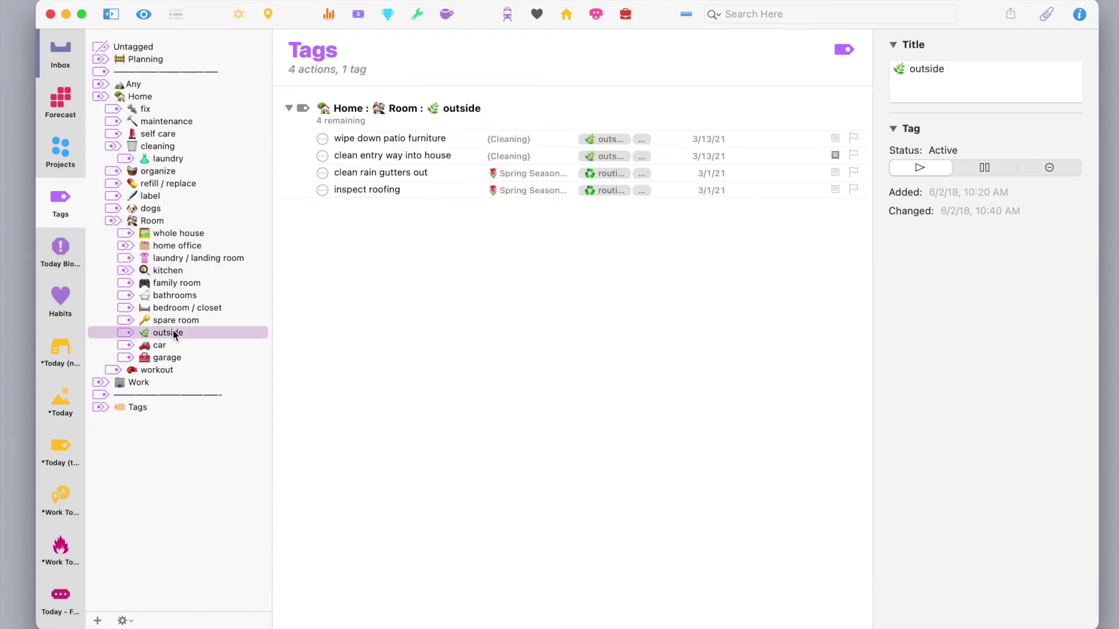
# Step: Collapse the Home group and expand the Tags group to check its subtags
pyautogui.click(101, 96)
pyautogui.click(102, 134)
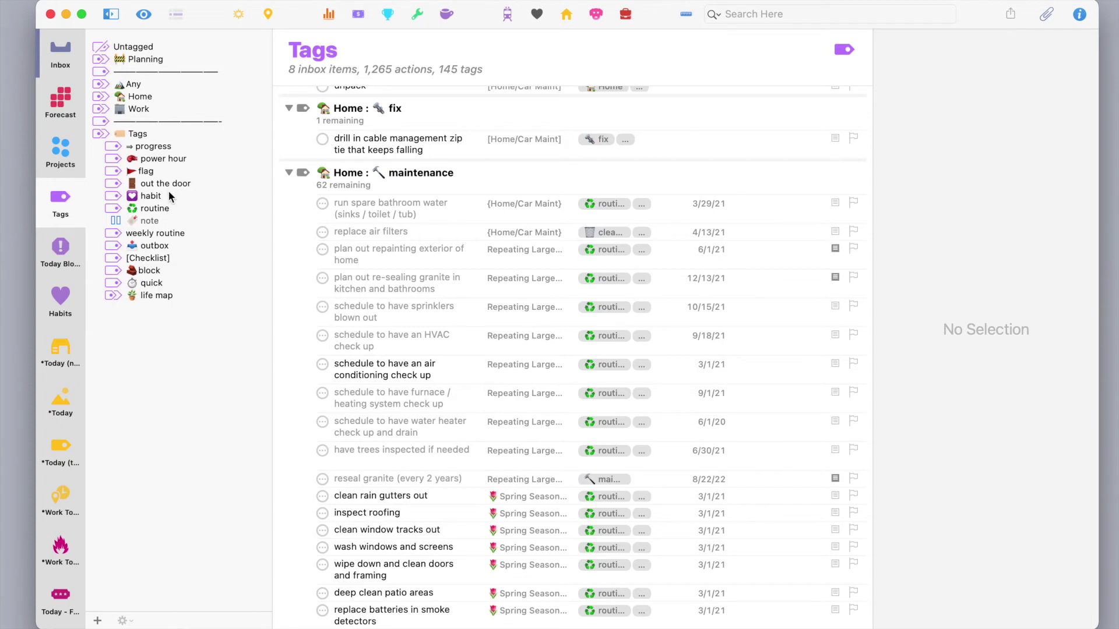
# Step: View the actions under the power hour tag and collapse the Tags group
pyautogui.click(162, 160)
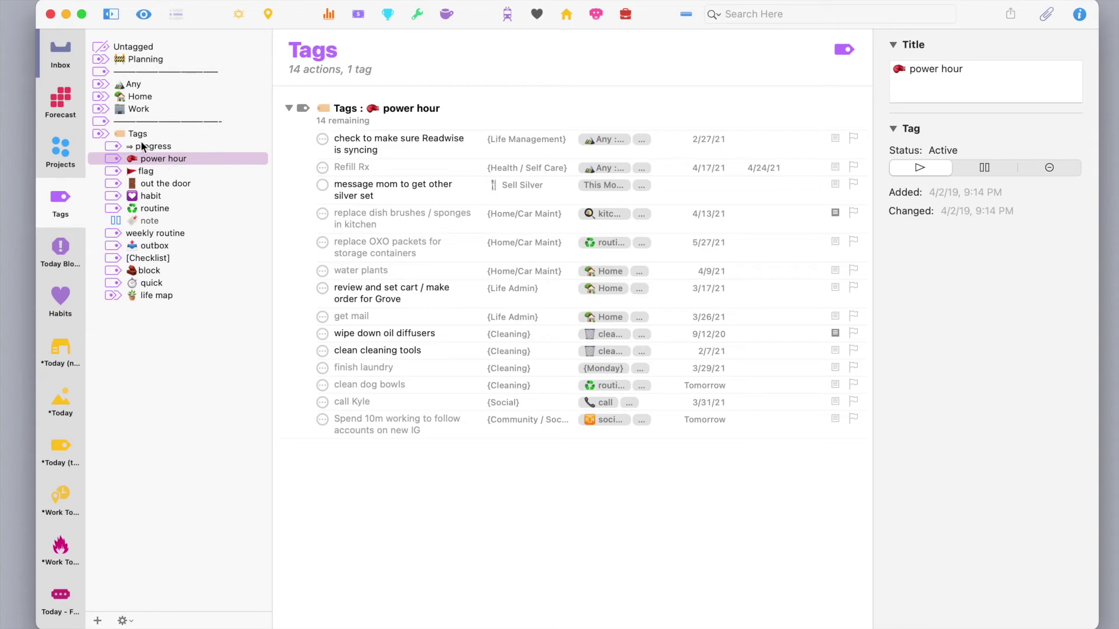
pyautogui.click(102, 134)
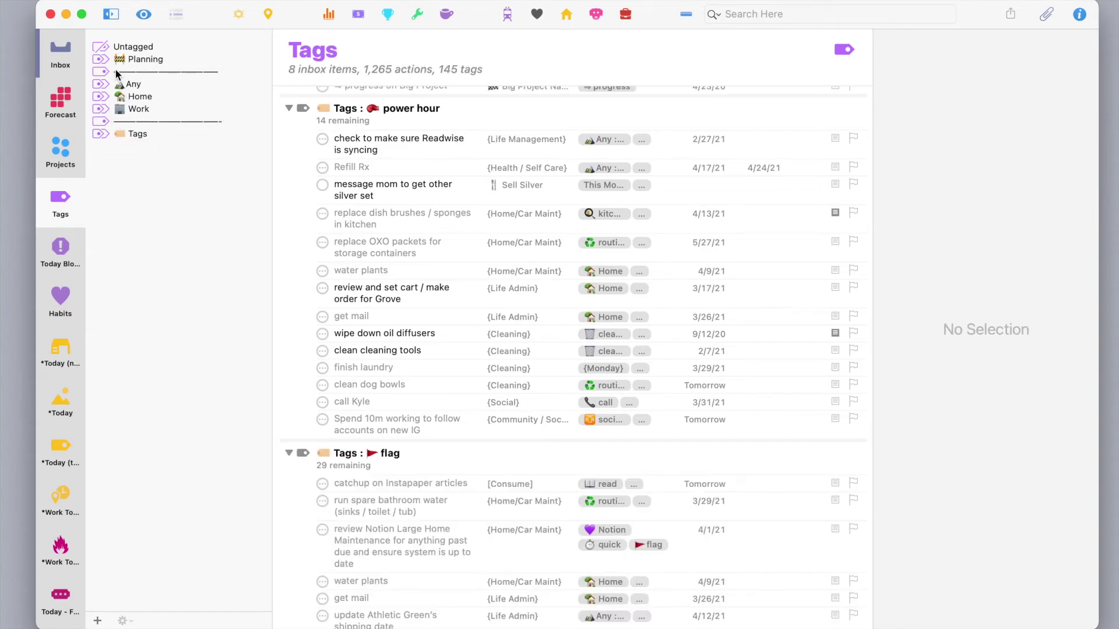
# Step: Expand the Planning group down to This Week's *** tag and view the actions under ***
pyautogui.click(100, 59)
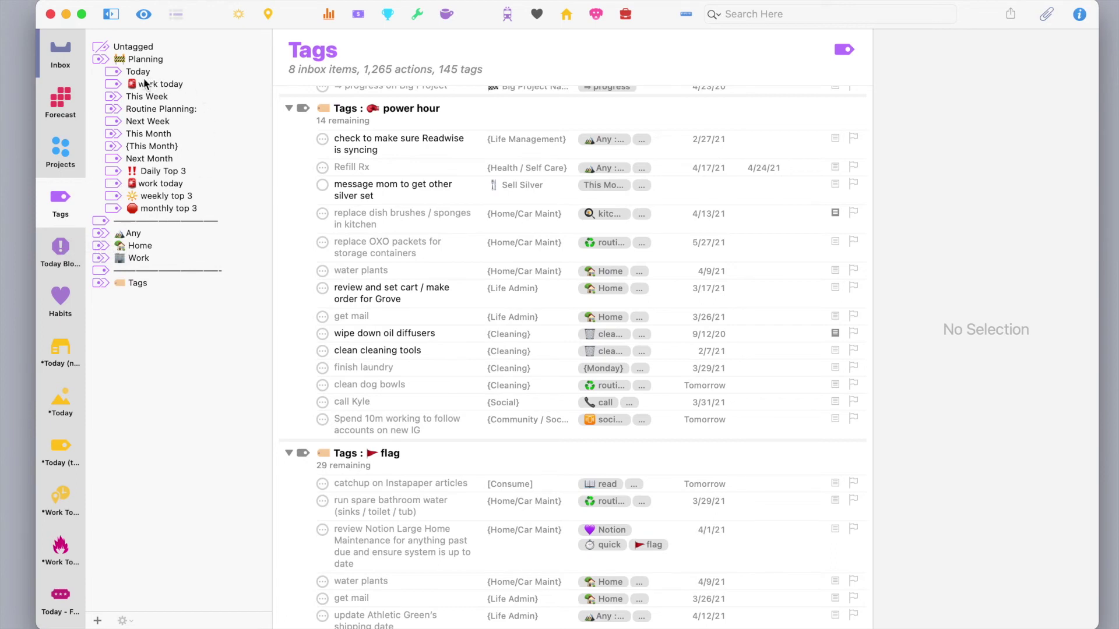
pyautogui.click(114, 98)
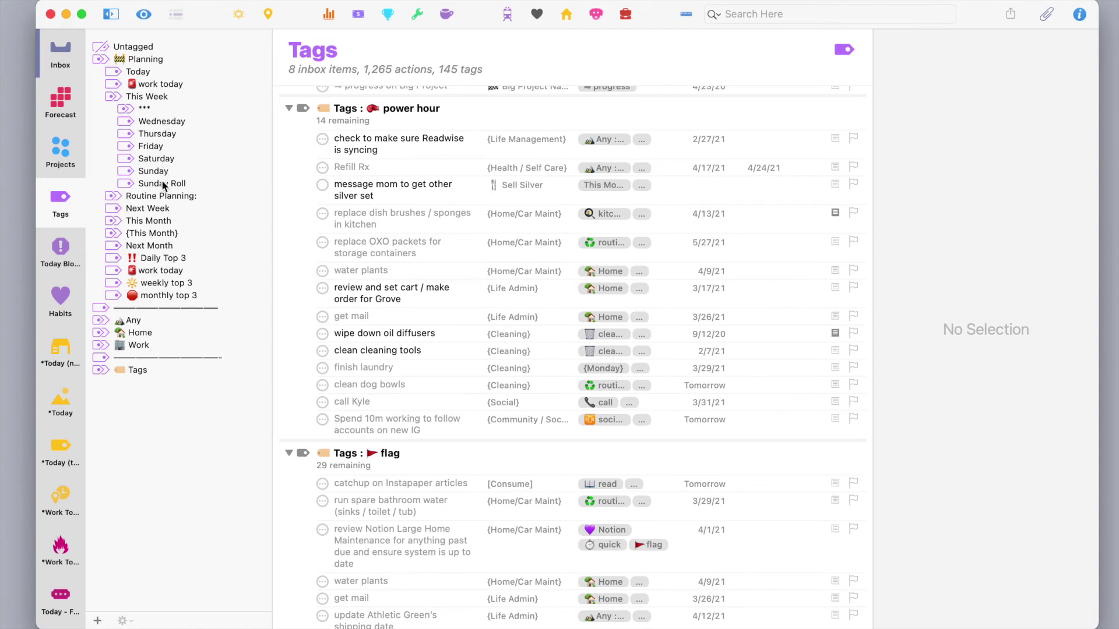
pyautogui.click(129, 111)
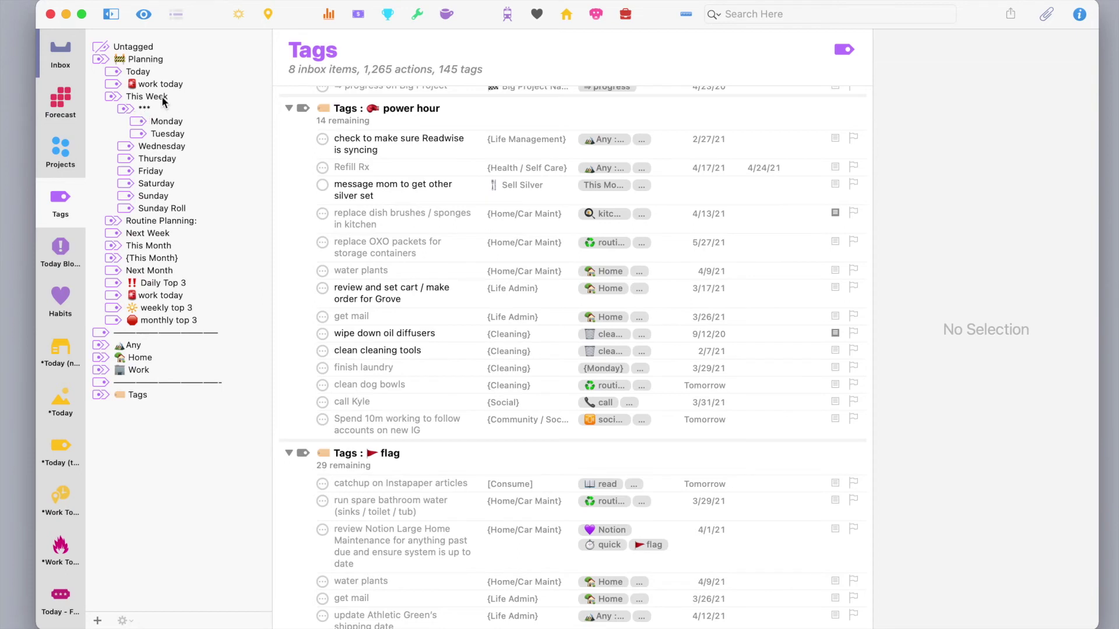
pyautogui.click(137, 110)
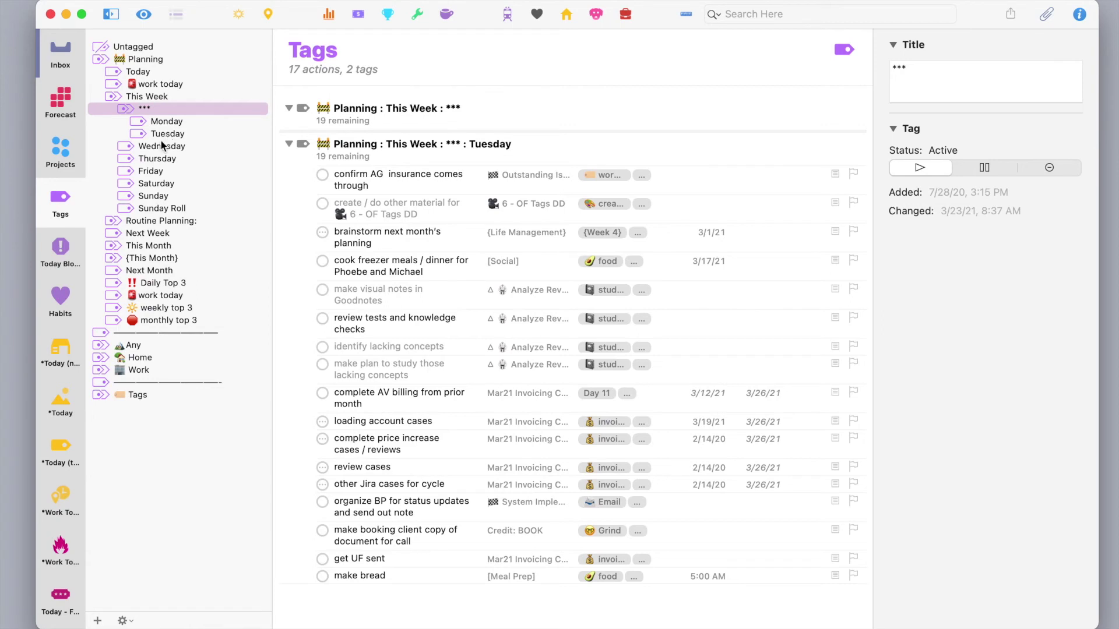
# Step: Nest the Wednesday tag inside This Week's *** tag and view the actions under This Week
pyautogui.click(145, 148)
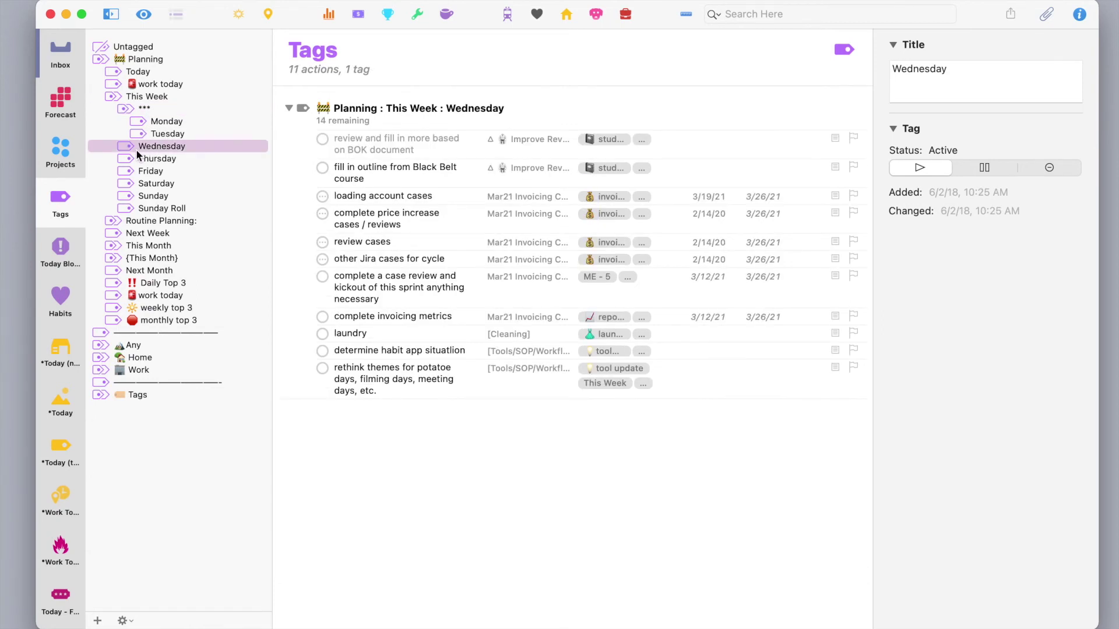
pyautogui.moveTo(144, 151); pyautogui.dragTo(149, 144)
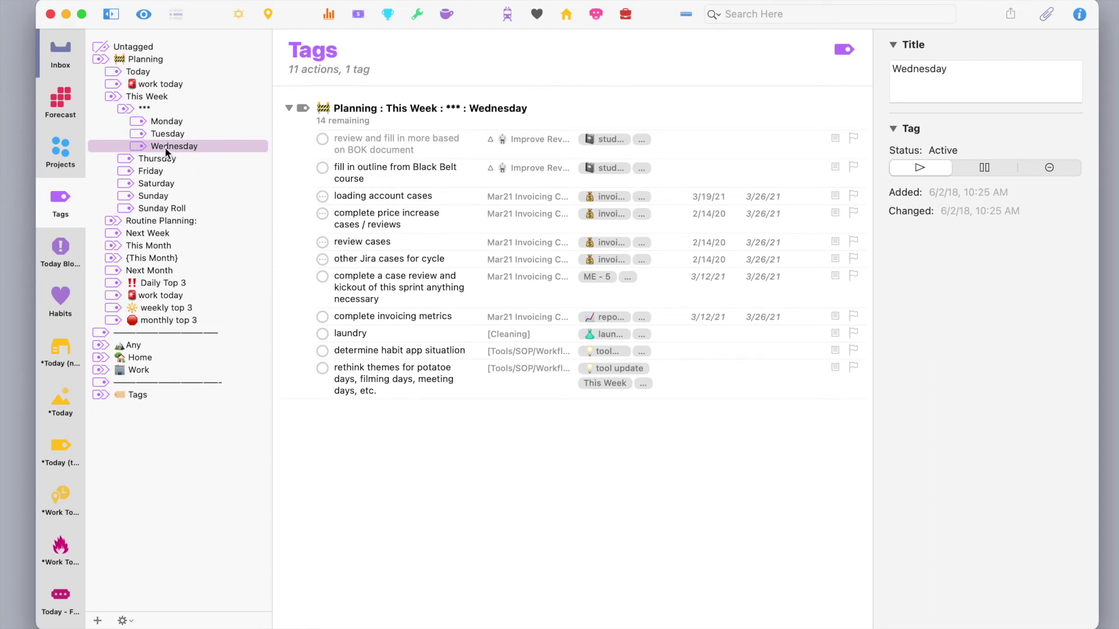
pyautogui.click(161, 98)
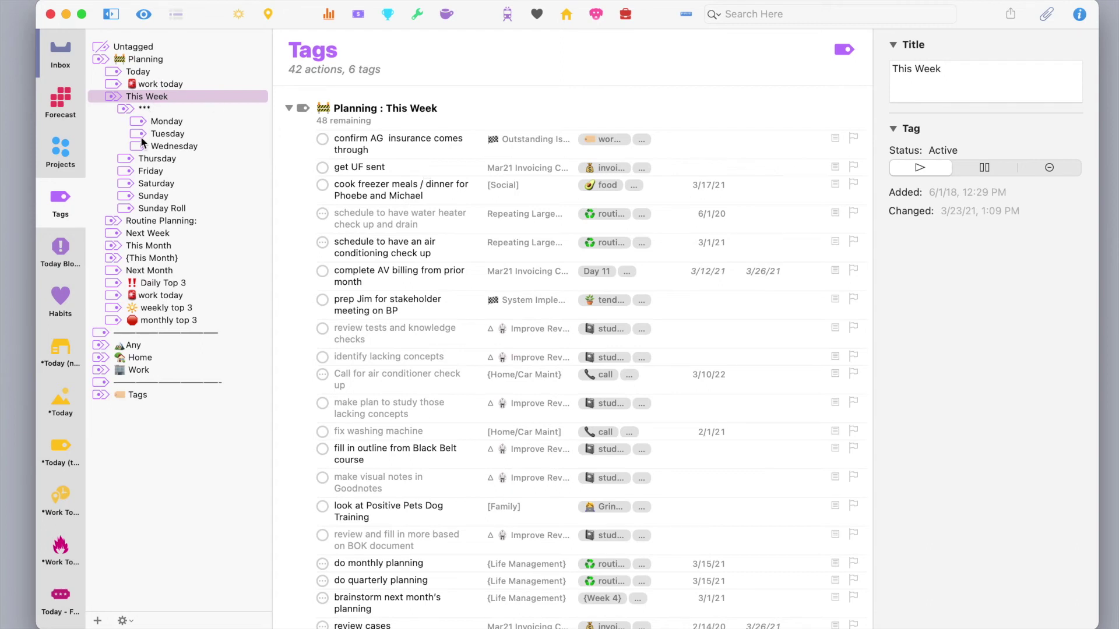
# Step: Move the Wednesday tag back out of *** to sit directly under This Week, and collapse This Week
pyautogui.click(171, 147)
pyautogui.moveTo(171, 148); pyautogui.dragTo(125, 153)
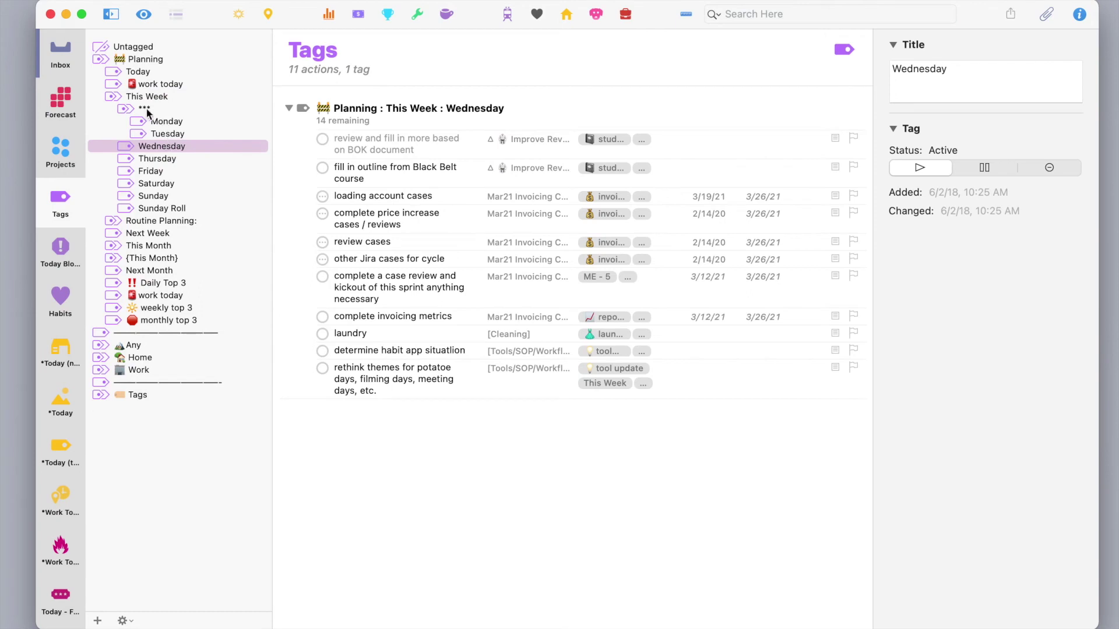
pyautogui.click(112, 96)
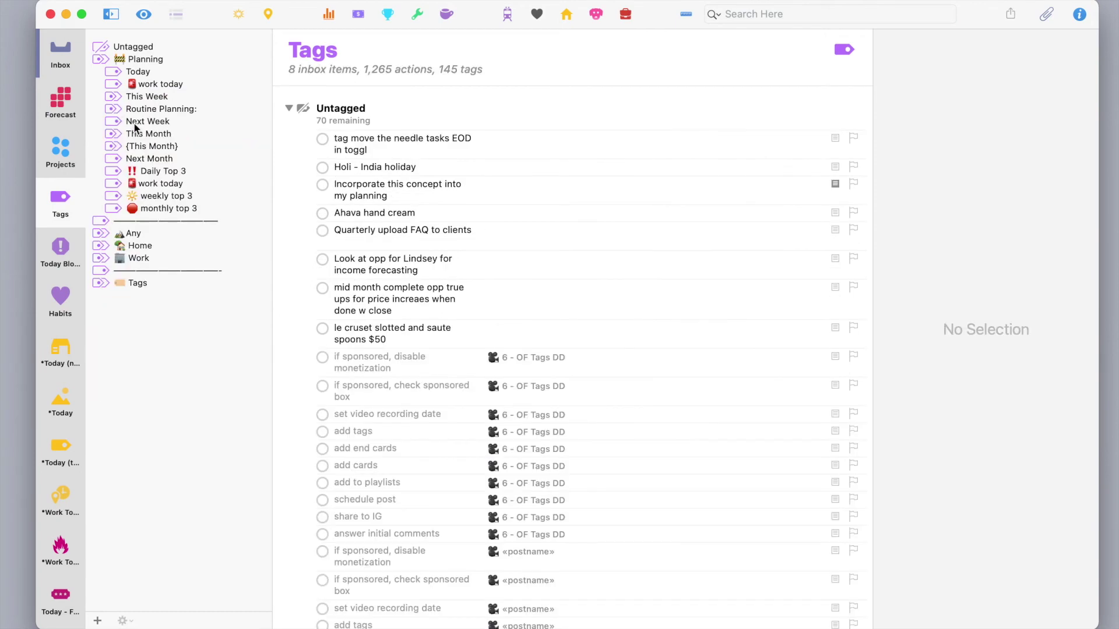
# Step: View the actions under Planning's Next Week and This Month tags, expanding This Month to check its Week 1 subtag
pyautogui.click(137, 122)
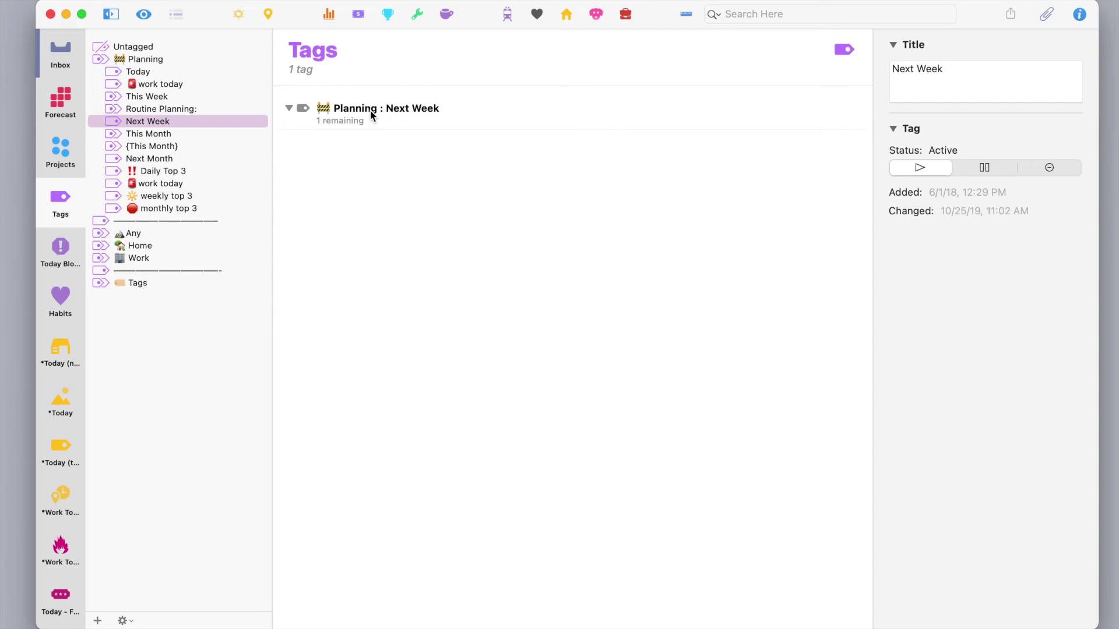
pyautogui.click(144, 136)
pyautogui.click(116, 133)
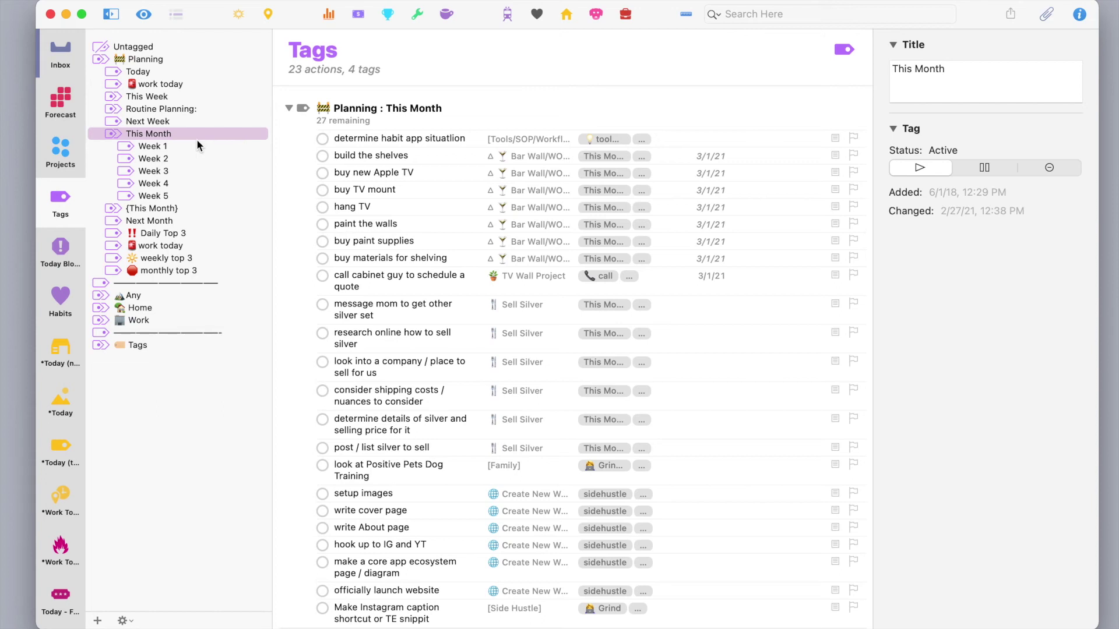
pyautogui.click(155, 148)
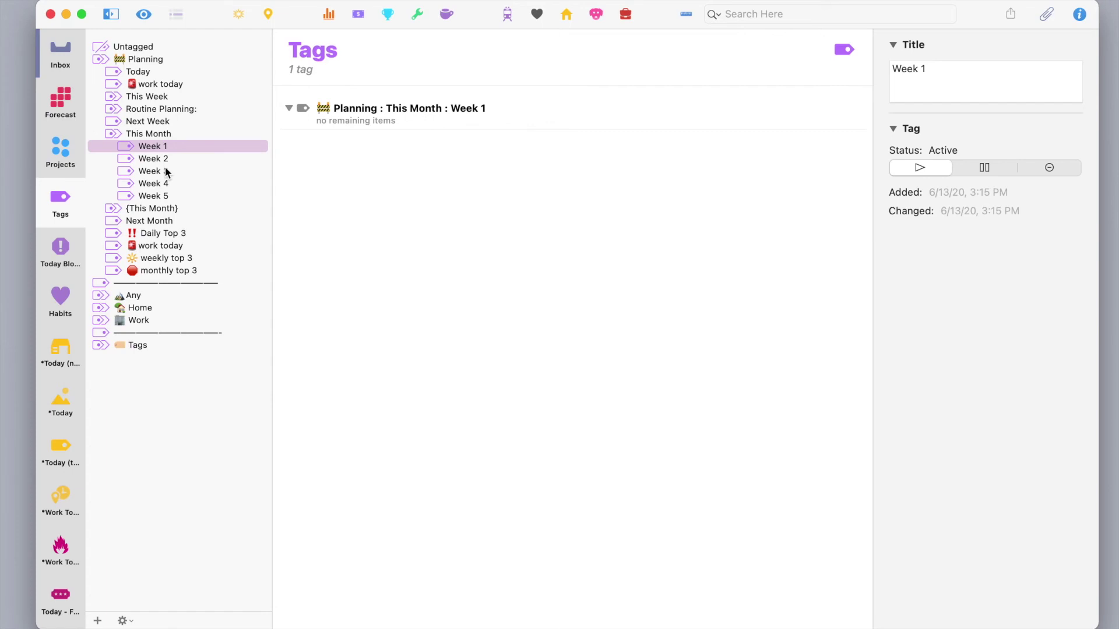
# Step: Briefly expand This Week to compare its day tags with This Month's week tags, and collapse both
pyautogui.click(110, 97)
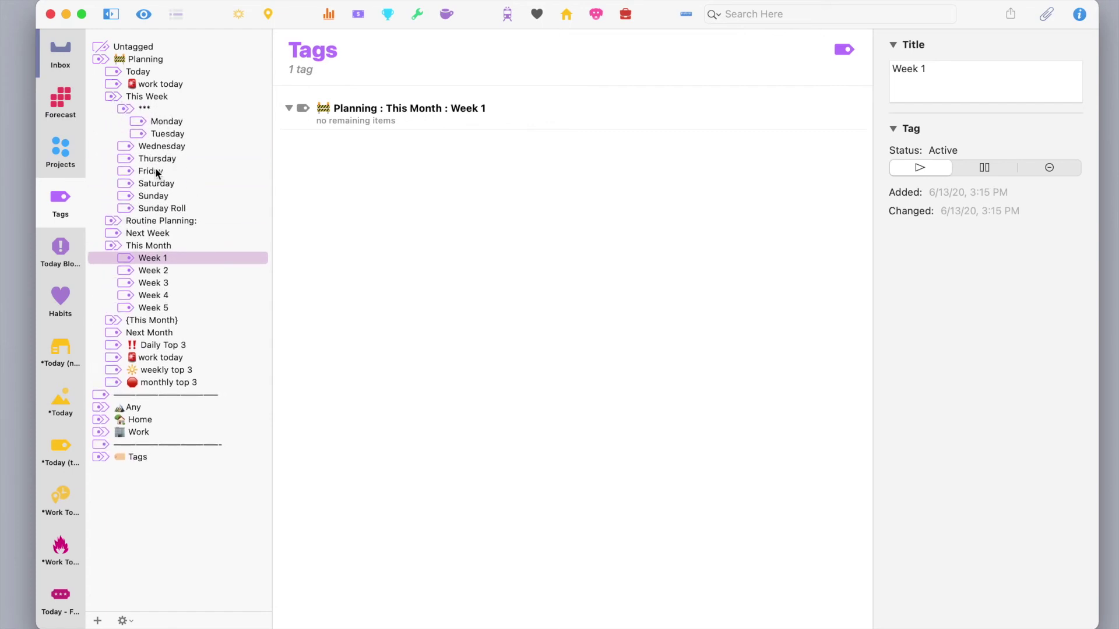
pyautogui.click(113, 97)
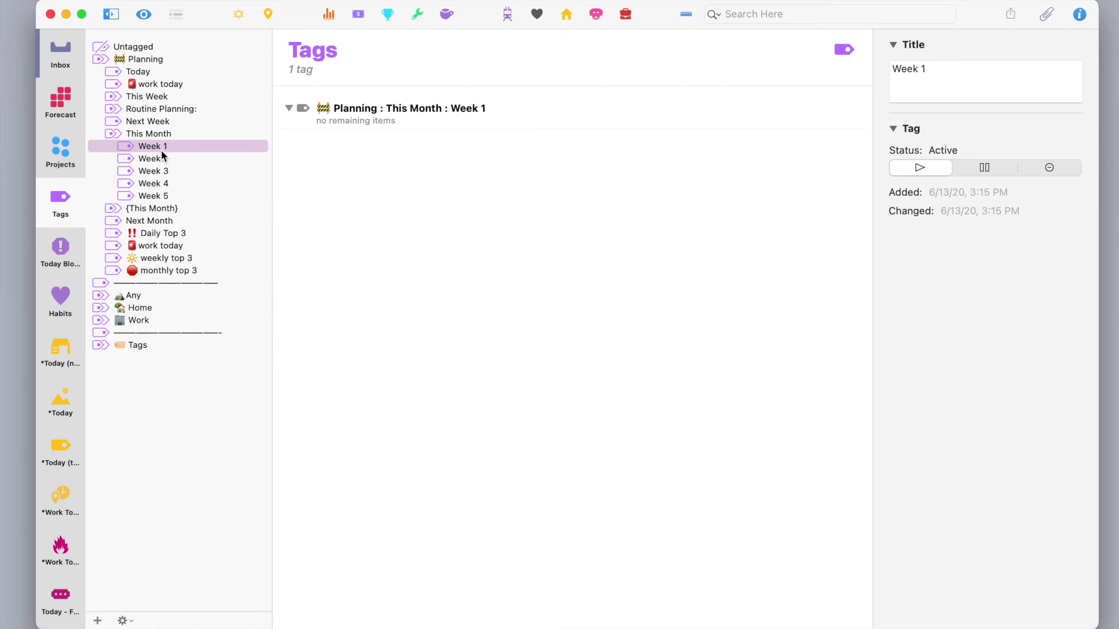
pyautogui.click(111, 133)
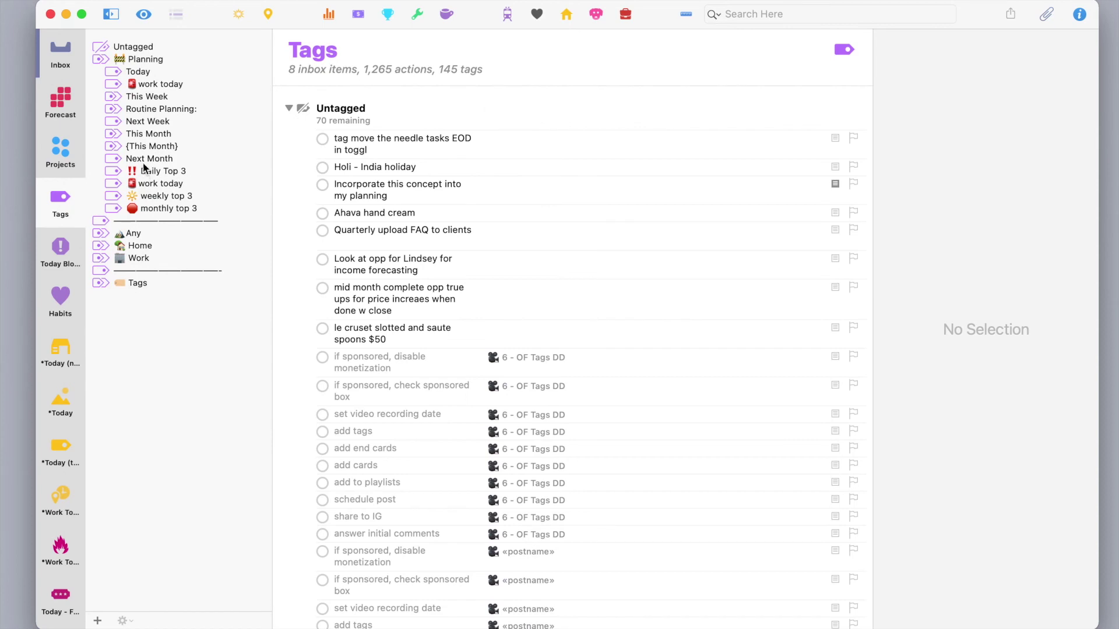
# Step: View the actions under Next Month and Routine Planning, expanding Routine Planning and its {***} tag to show the routine day tags
pyautogui.click(142, 159)
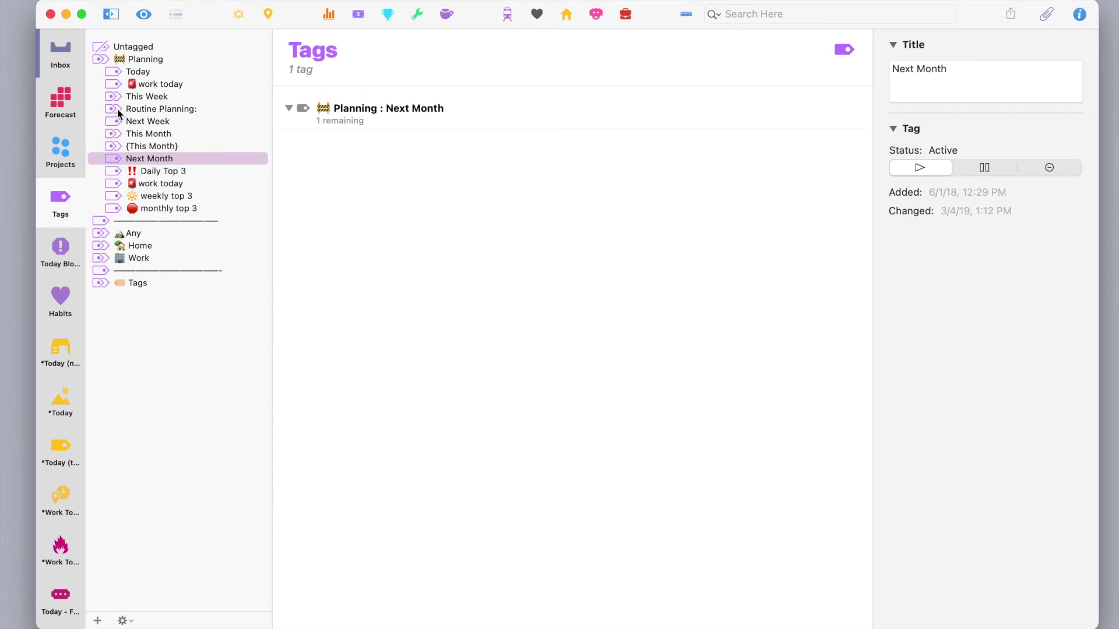
pyautogui.click(141, 108)
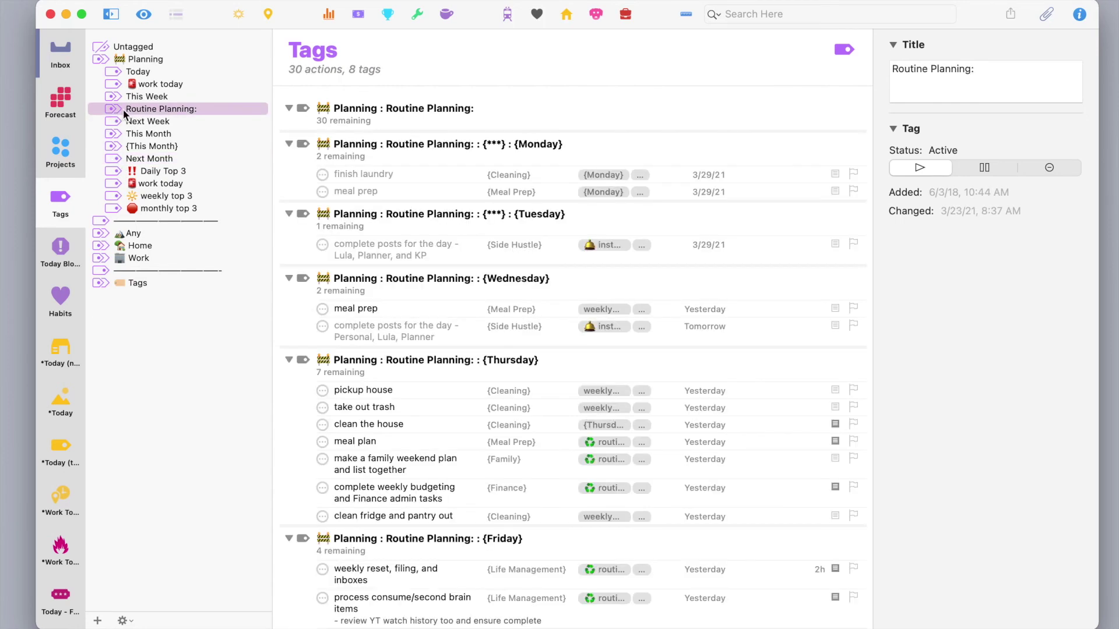
pyautogui.click(114, 109)
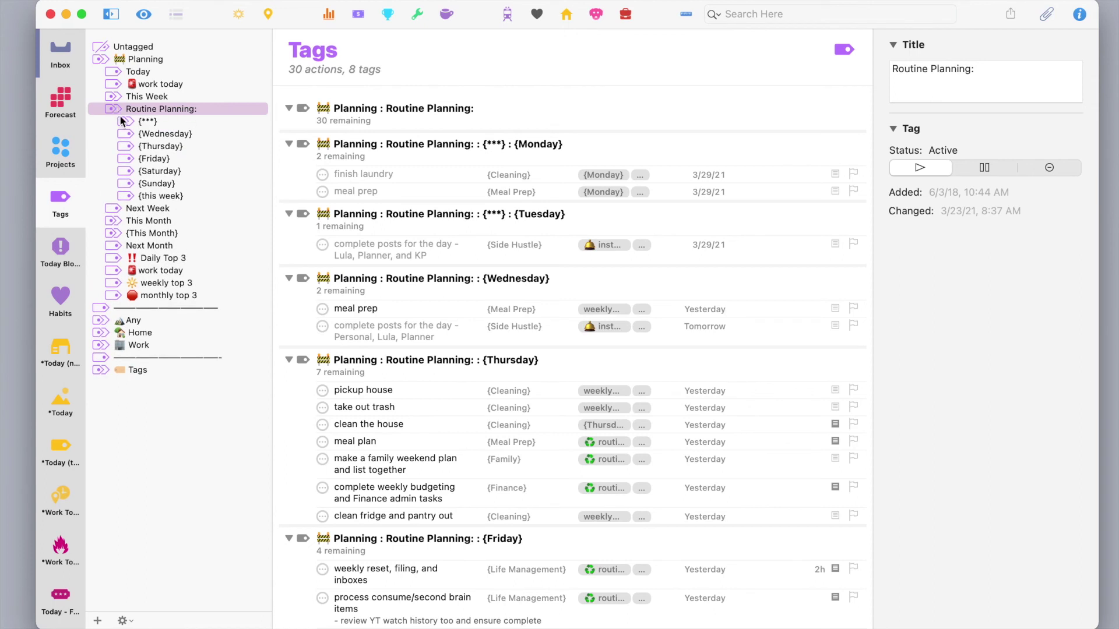
pyautogui.click(123, 121)
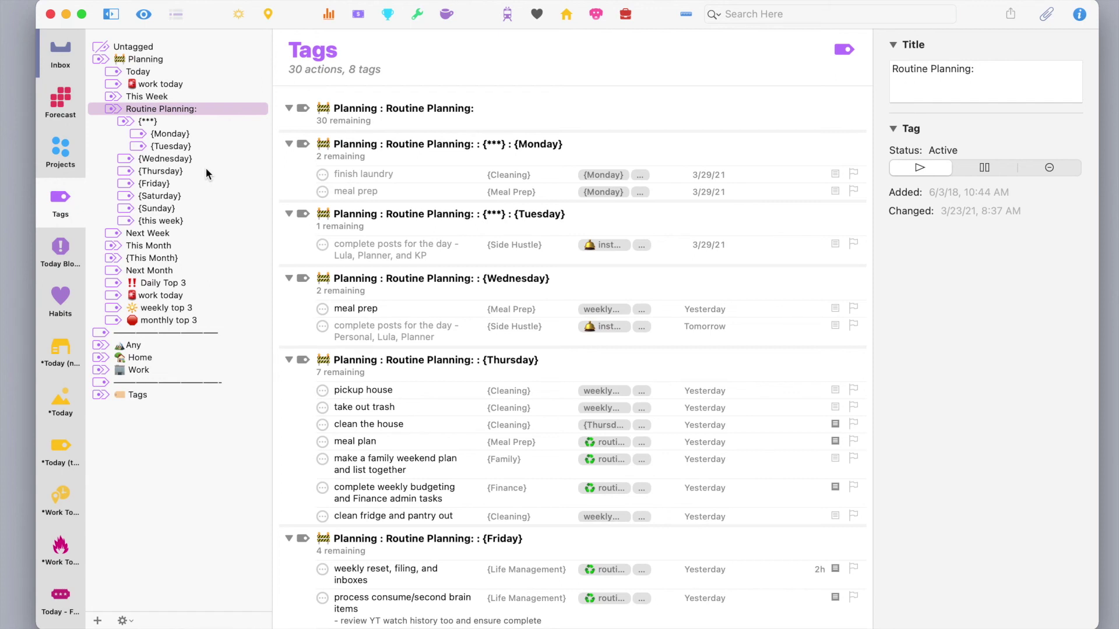
# Step: Expand This Week alongside Routine Planning and review the routine actions grouped by weekday
pyautogui.click(114, 97)
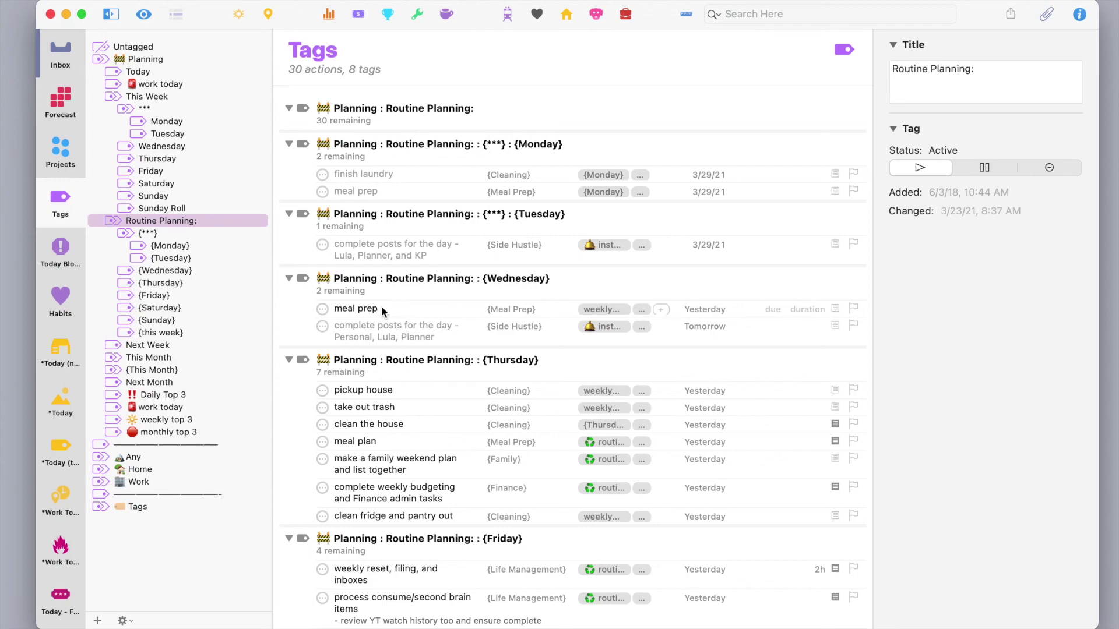
pyautogui.scroll(-2, 382, 305)
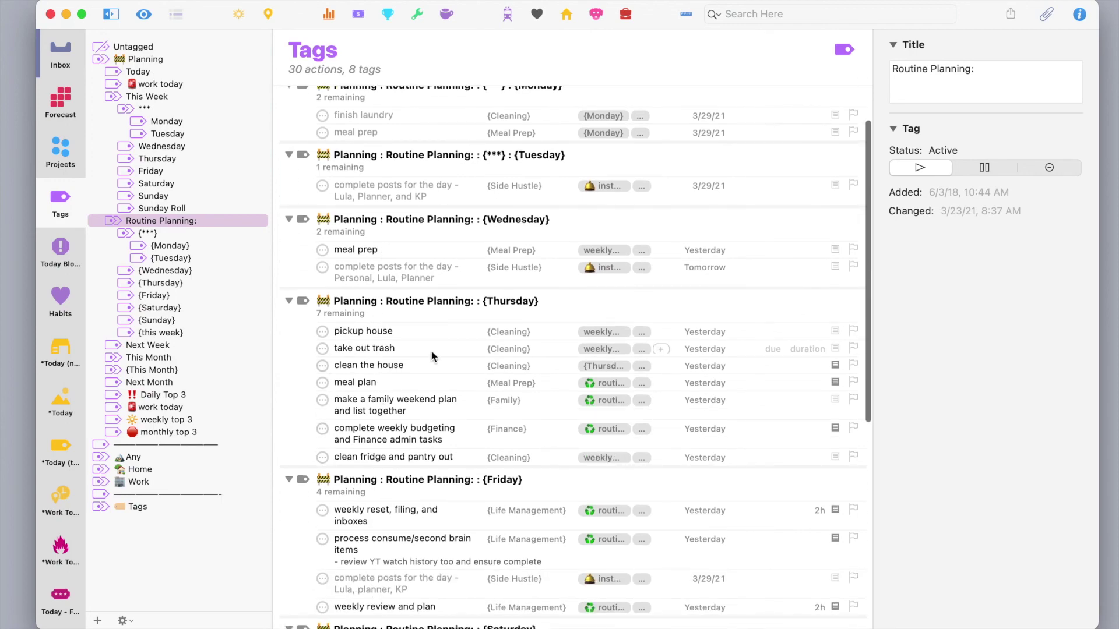
pyautogui.scroll(-4, 431, 350)
pyautogui.scroll(-5, 408, 370)
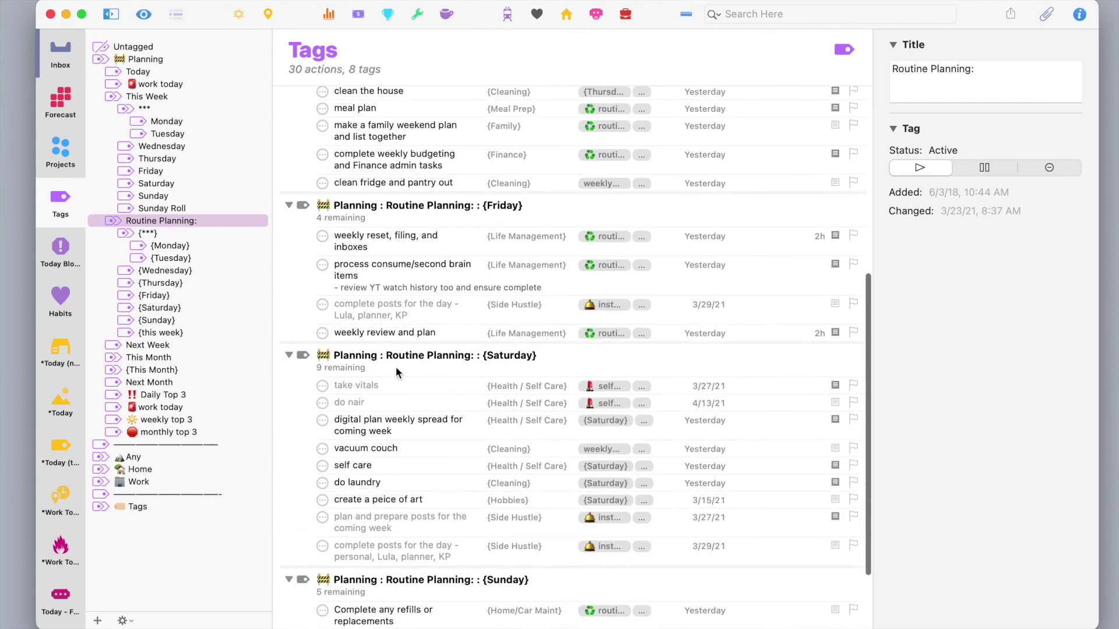
pyautogui.scroll(10, 454, 389)
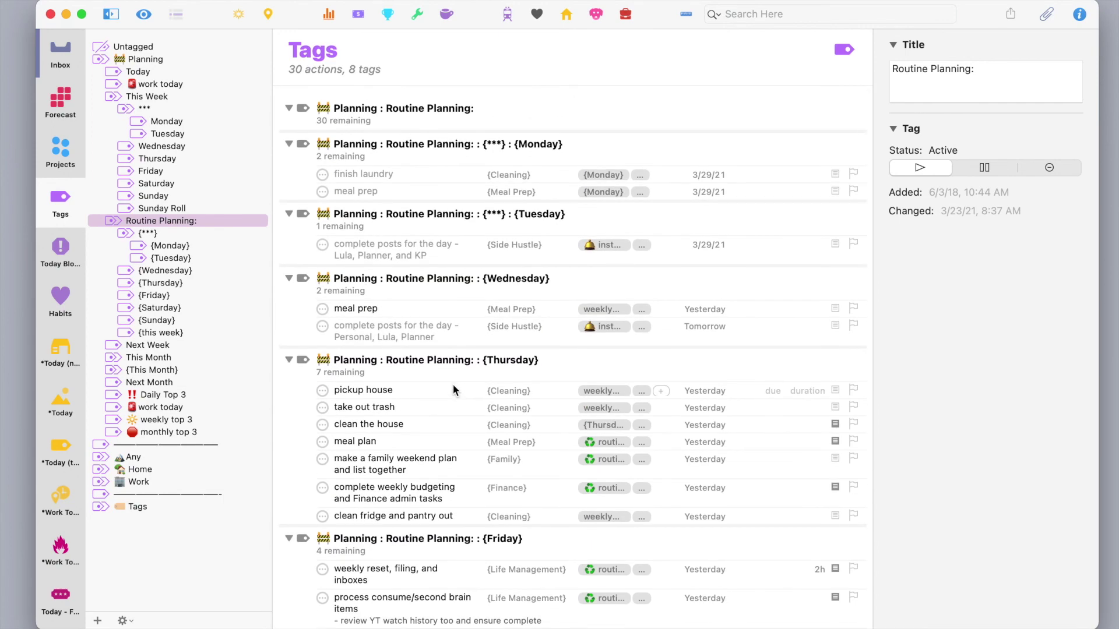
# Step: Nest {Wednesday} inside Routine Planning's {***} tag and Wednesday inside This Week's *** tag
pyautogui.click(150, 274)
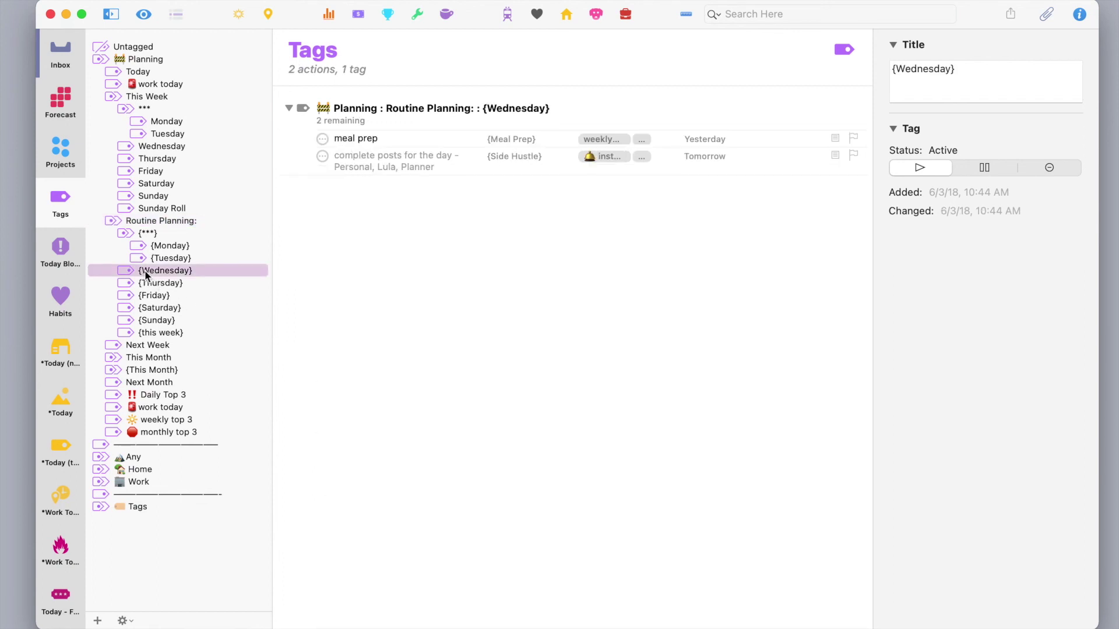
pyautogui.moveTo(145, 272); pyautogui.dragTo(155, 266)
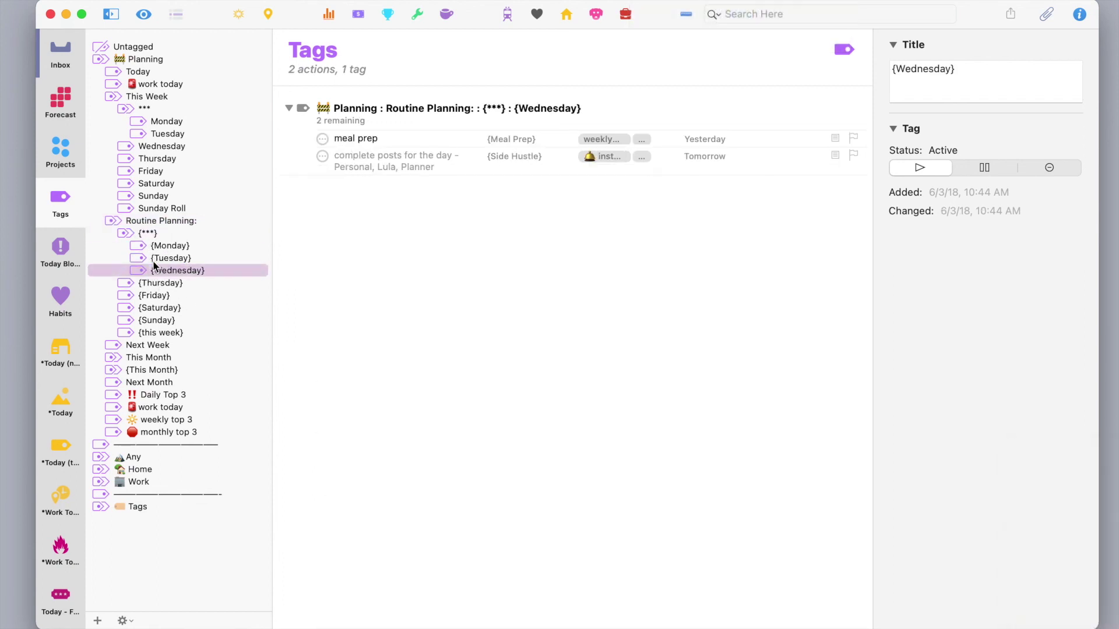
pyautogui.click(148, 147)
pyautogui.moveTo(149, 147); pyautogui.dragTo(156, 143)
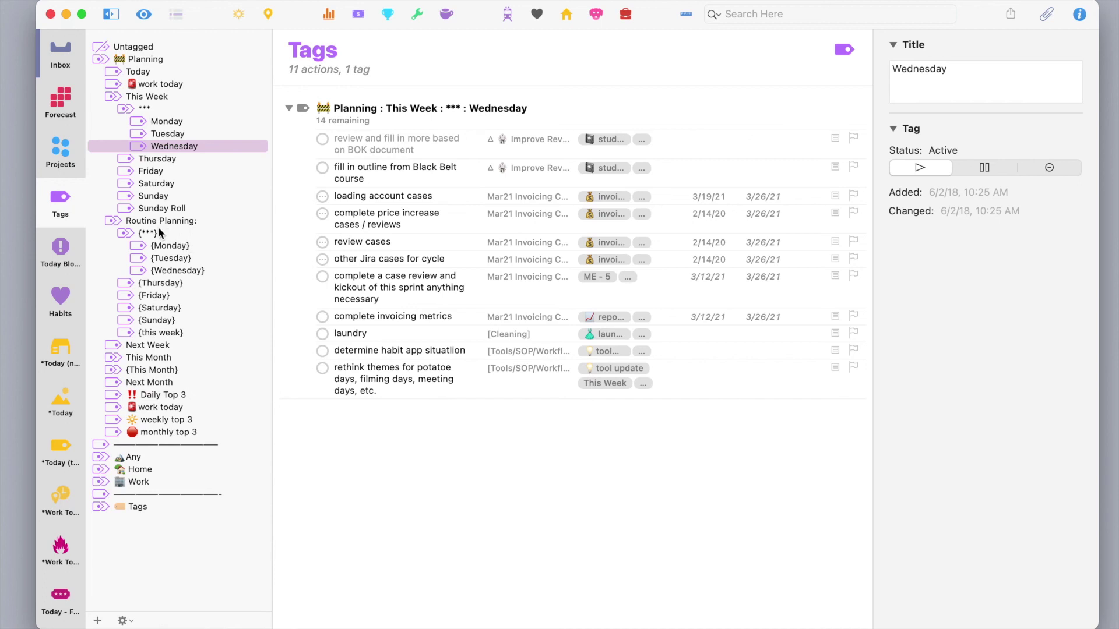
# Step: View the actions under the routine tags {Tuesday}, {Wednesday} and {Monday}
pyautogui.click(162, 260)
pyautogui.click(162, 272)
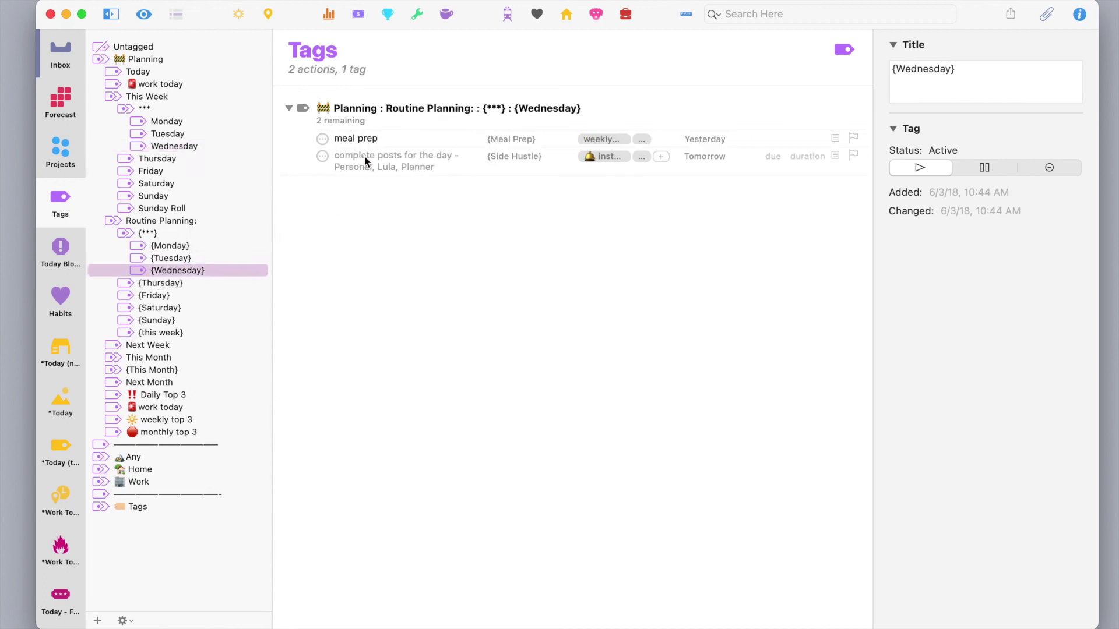
pyautogui.click(192, 247)
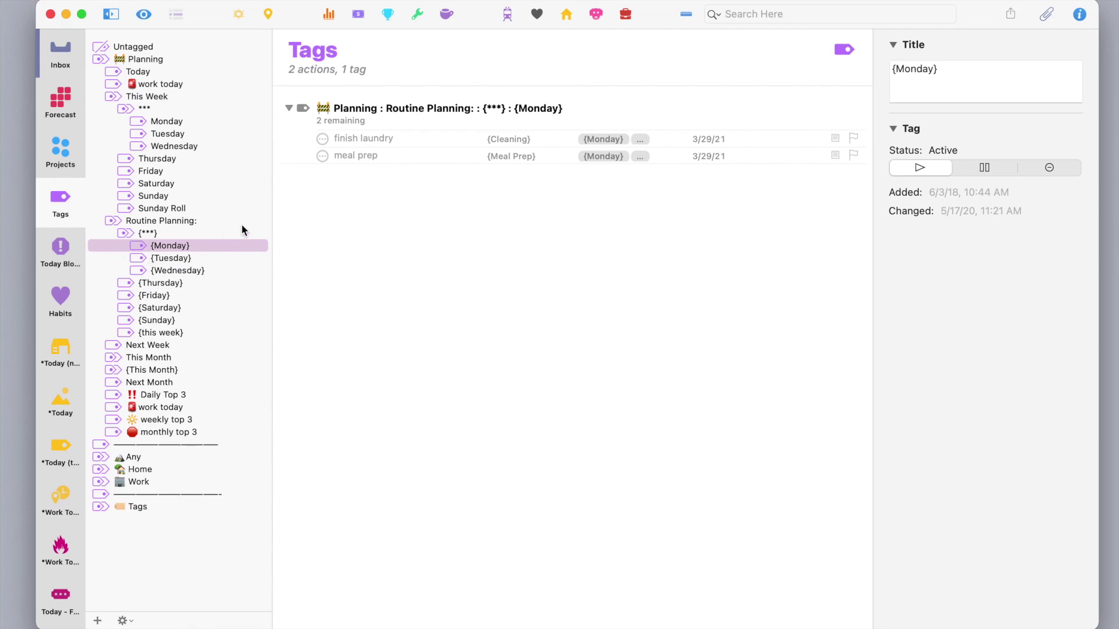
# Step: Examine how the *Today perspective's filter rules use the {this week}, ***, {***} and flag tags, and close the perspectives window
pyautogui.press('ctrl+super+p')
pyautogui.moveTo(575, 1); pyautogui.dragTo(377, 3)
pyautogui.scroll(-10, 339, 432)
pyautogui.scroll(-20, 340, 431)
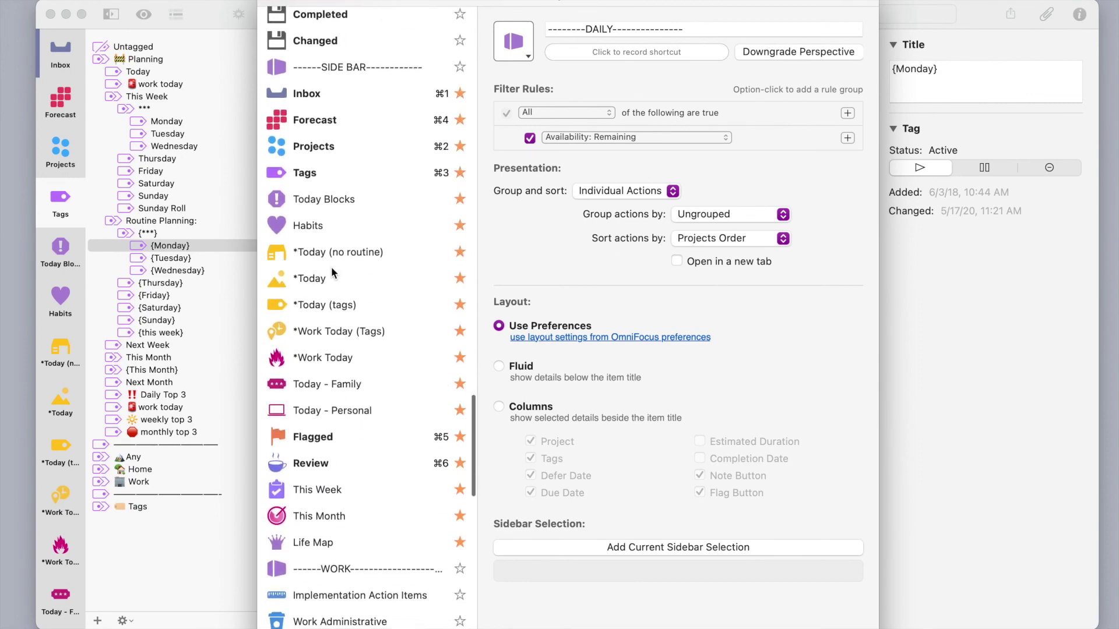
pyautogui.click(326, 274)
pyautogui.moveTo(502, 3); pyautogui.dragTo(434, 1)
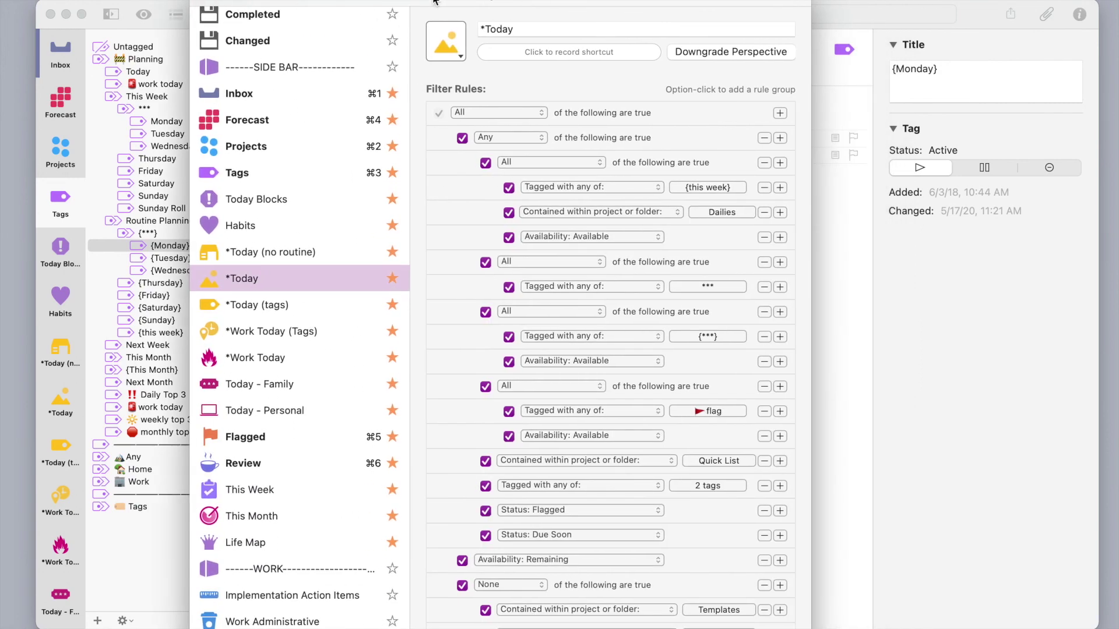
pyautogui.scroll(-2, 506, 434)
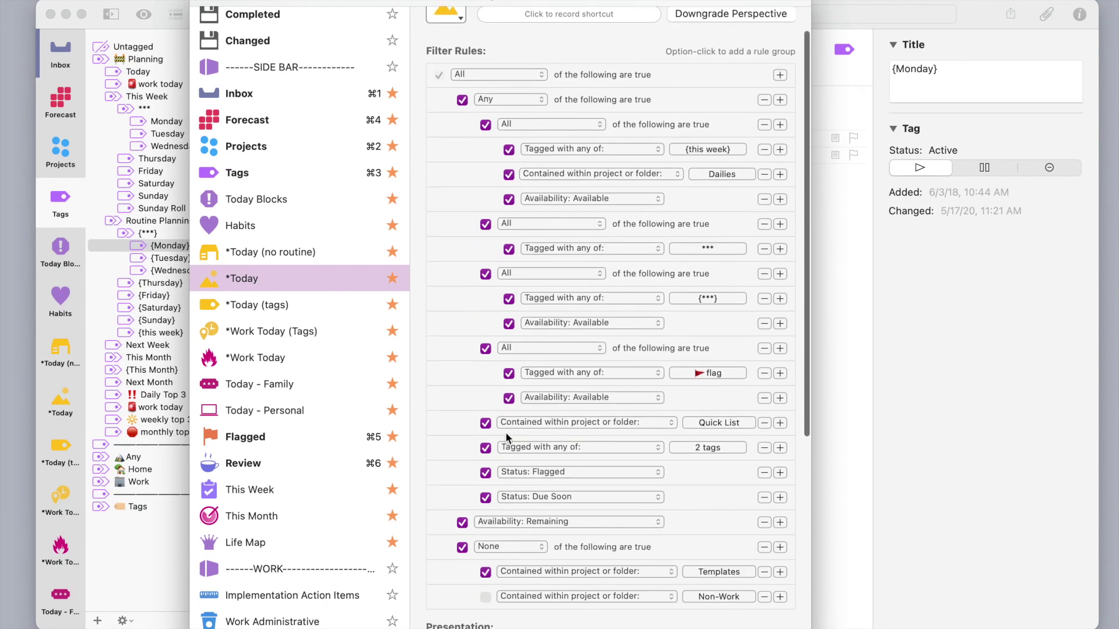
pyautogui.scroll(-2, 506, 431)
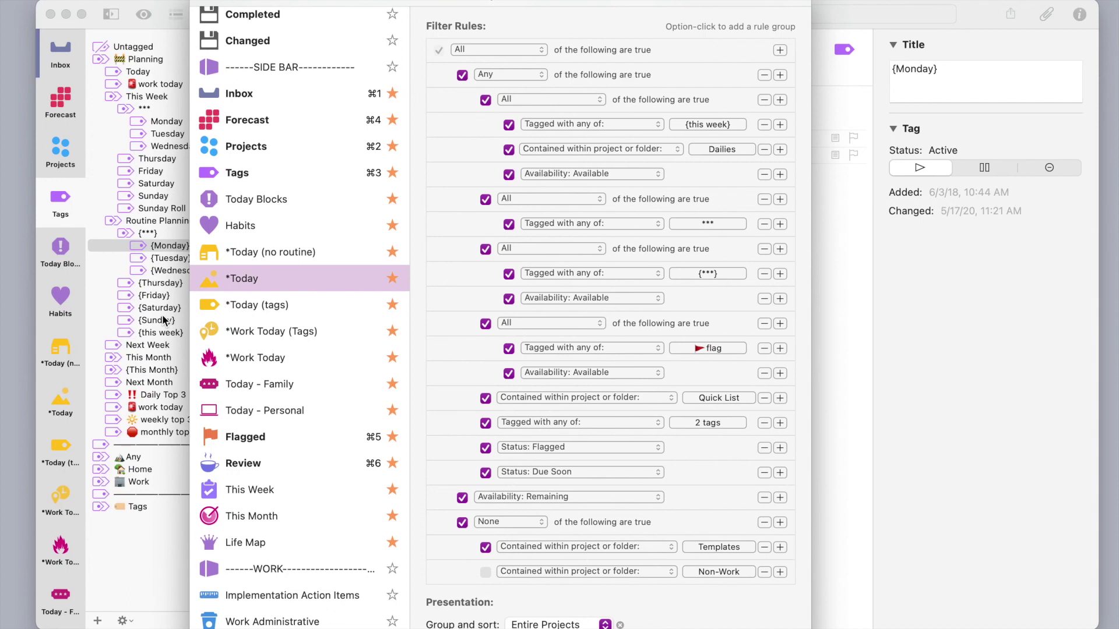
pyautogui.press('super+w')
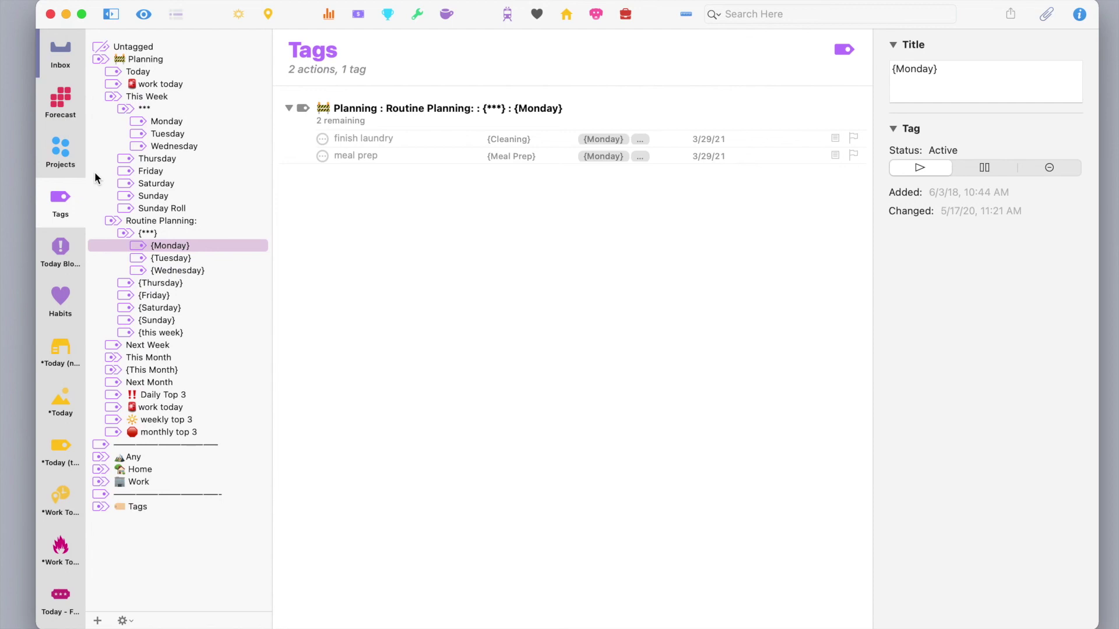
# Step: View the actions under Planning's Today tag and collapse the whole tag hierarchy
pyautogui.click(130, 72)
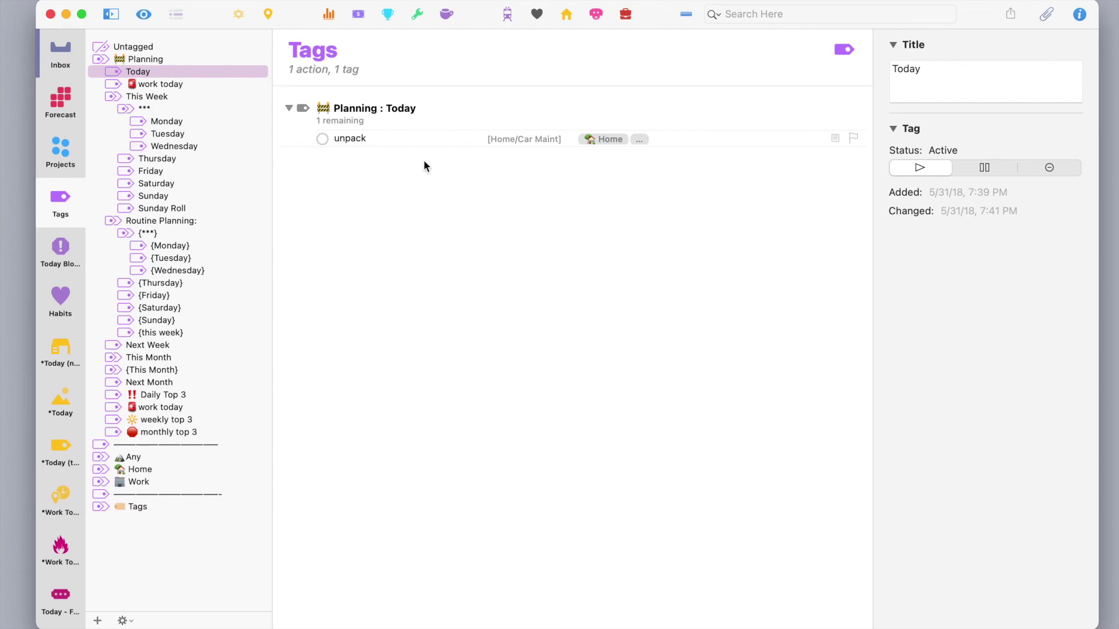
pyautogui.press('super+Left')
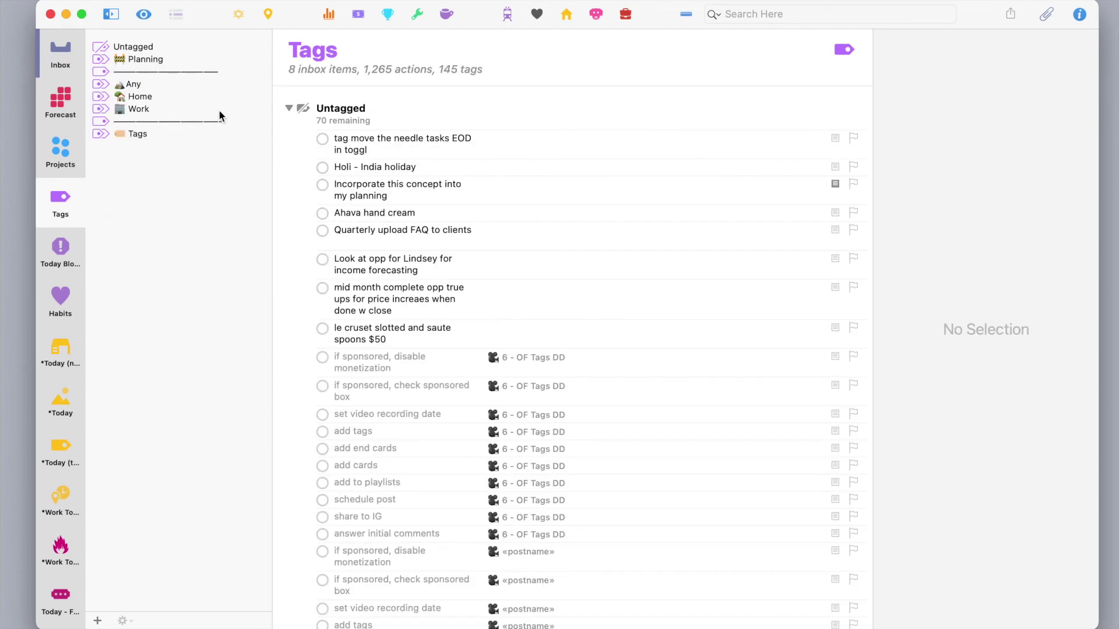